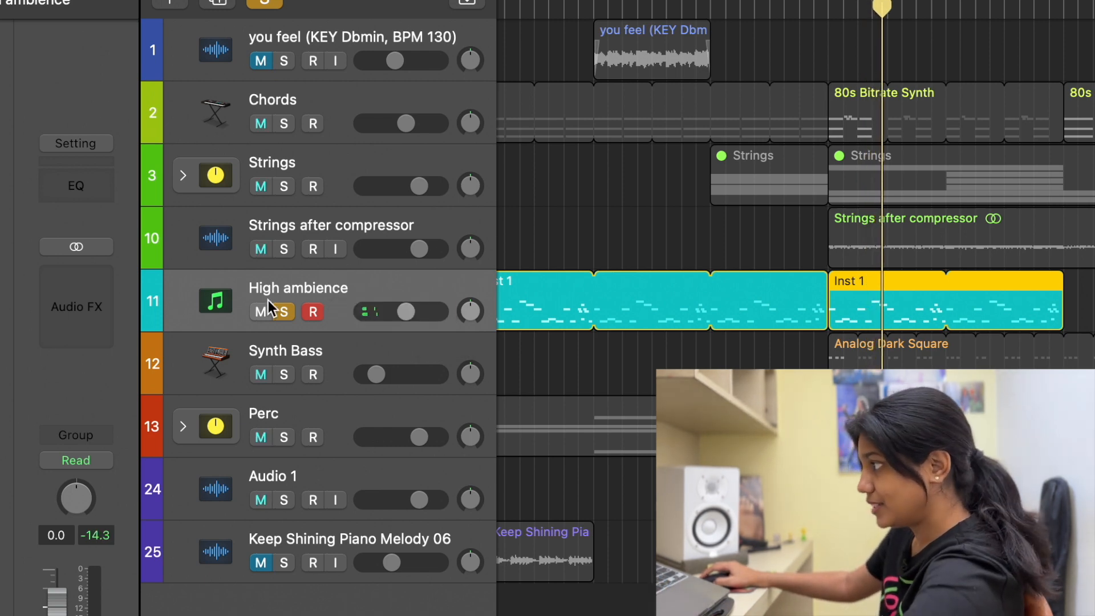
# Step: Solo the High ambience track and insert a stereo Channel EQ before its Compressor
pyautogui.click(289, 311)
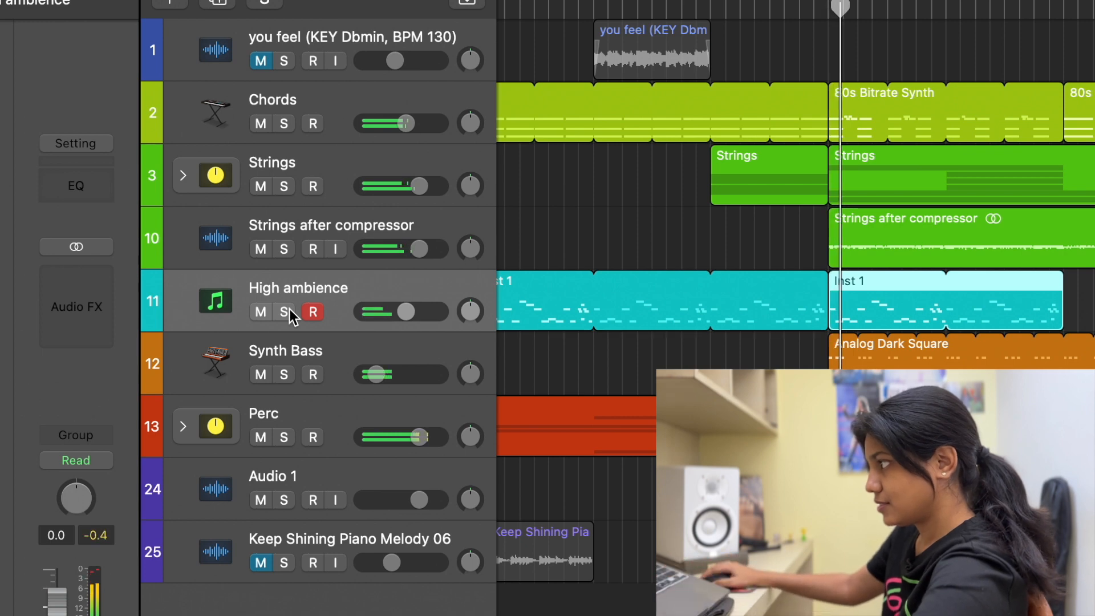
pyautogui.click(288, 309)
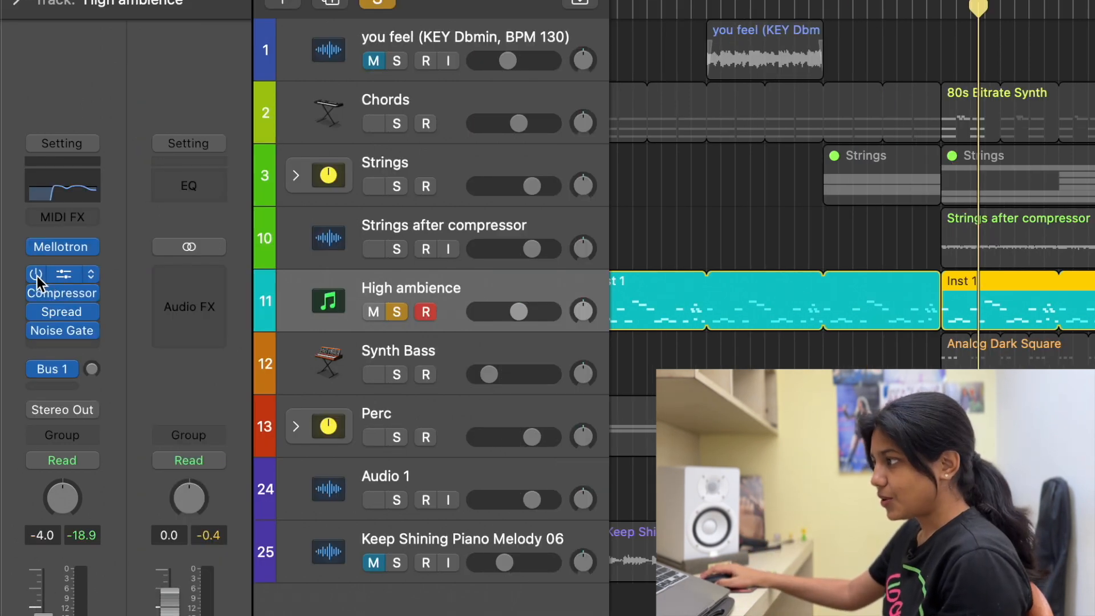
pyautogui.click(37, 277)
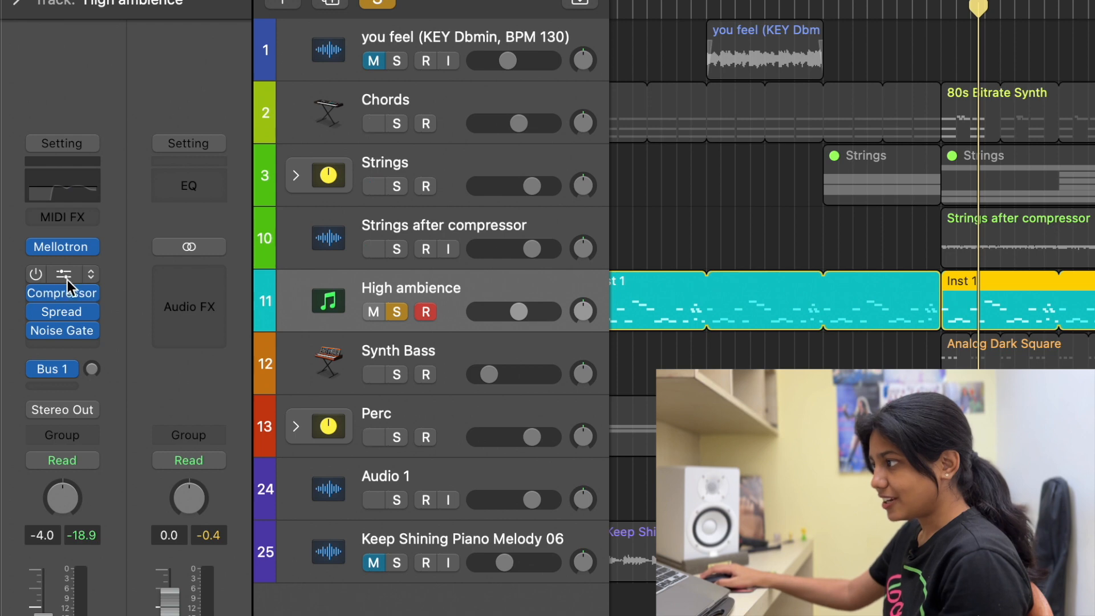
pyautogui.click(97, 282)
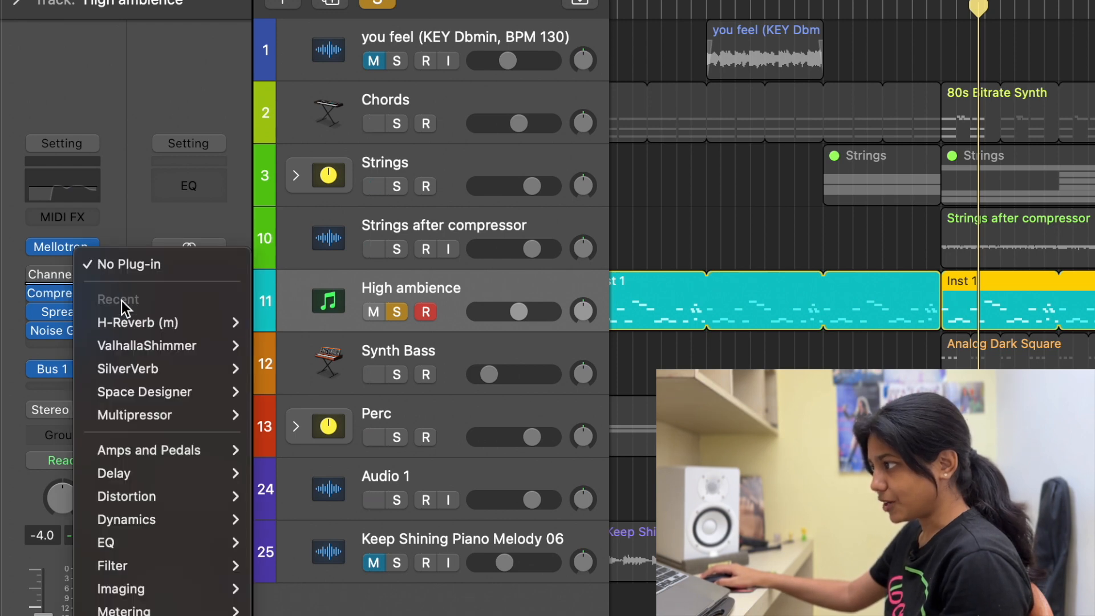
pyautogui.moveTo(171, 543)
pyautogui.moveTo(342, 542)
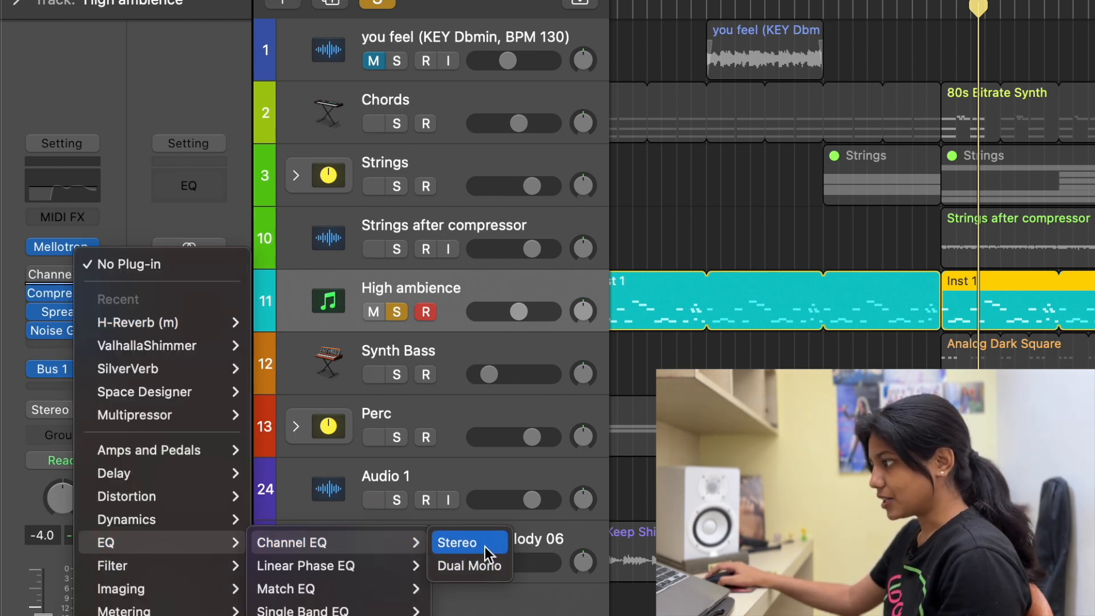
pyautogui.click(488, 547)
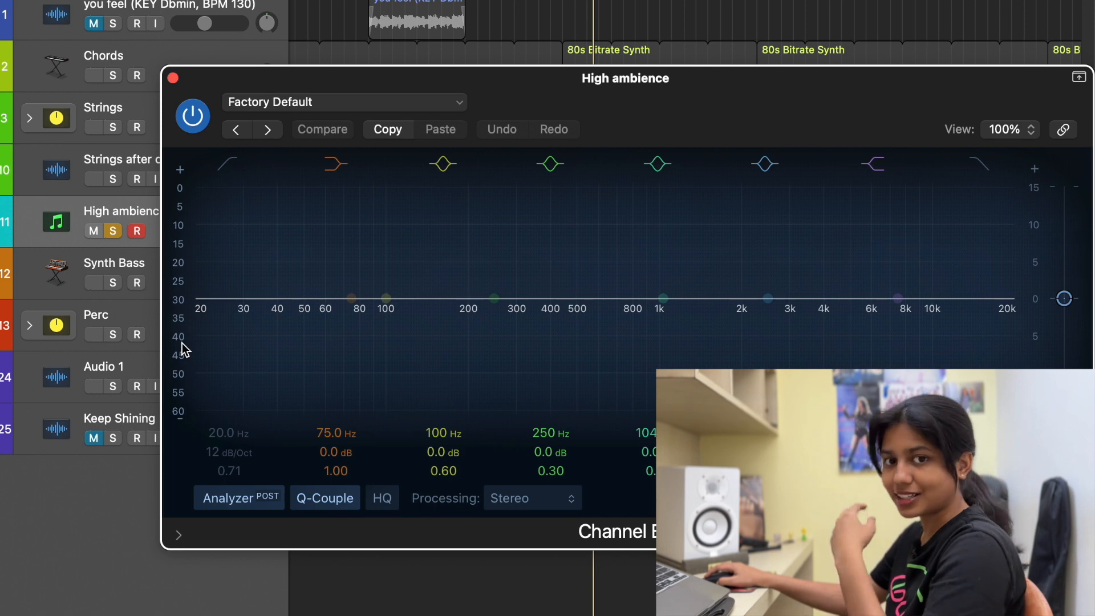
# Step: Play the soloed High ambience track and shift the EQ analyzer's scale to examine its frequency spectrum
pyautogui.moveTo(179, 327); pyautogui.dragTo(180, 145)
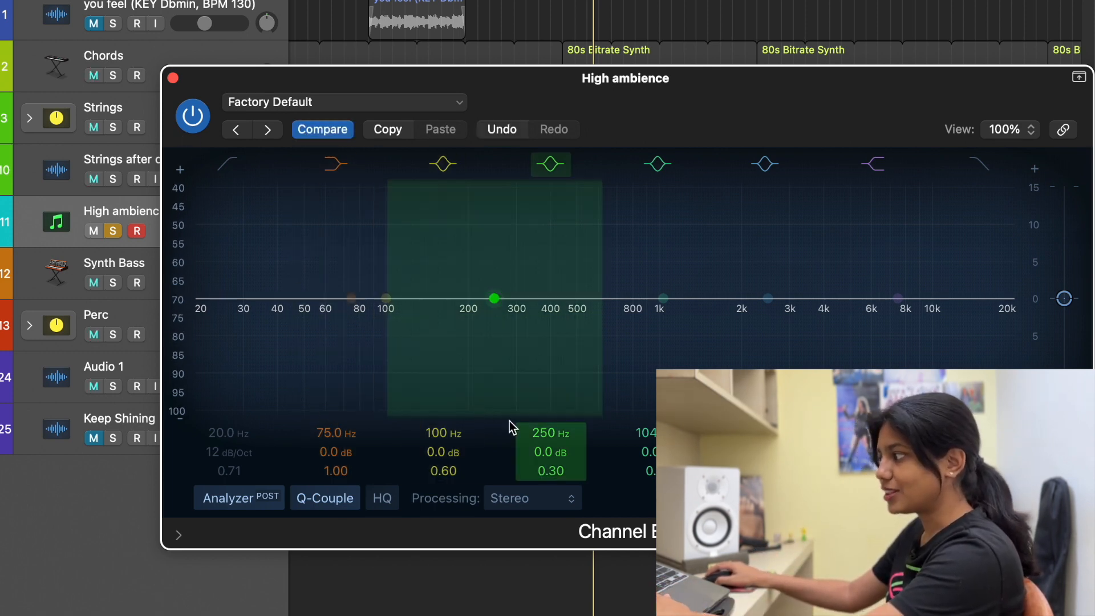
pyautogui.press('space')
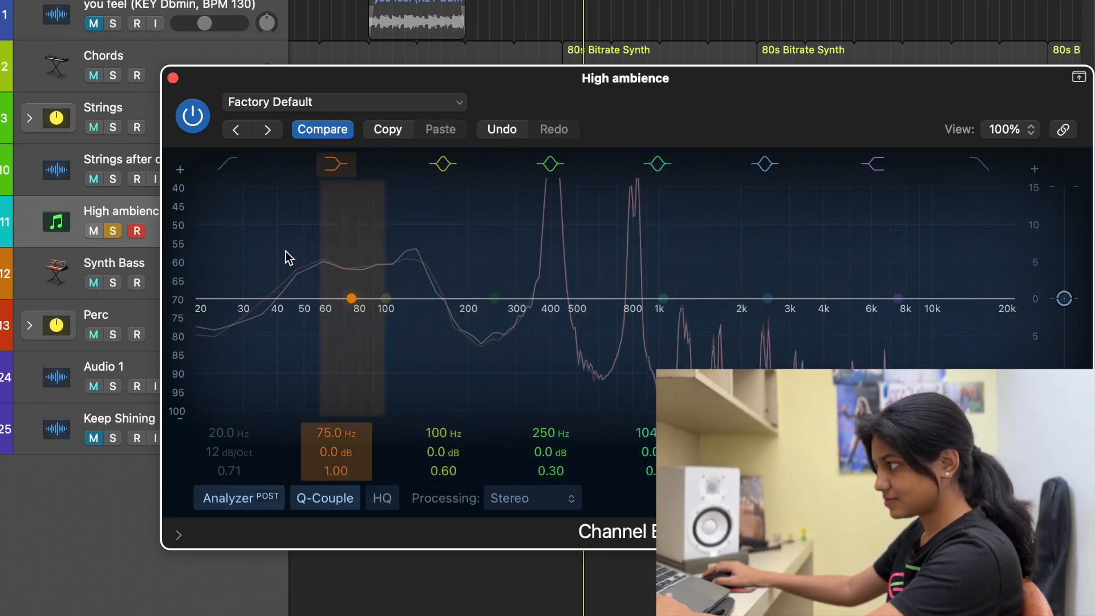
pyautogui.moveTo(183, 261); pyautogui.dragTo(184, 299)
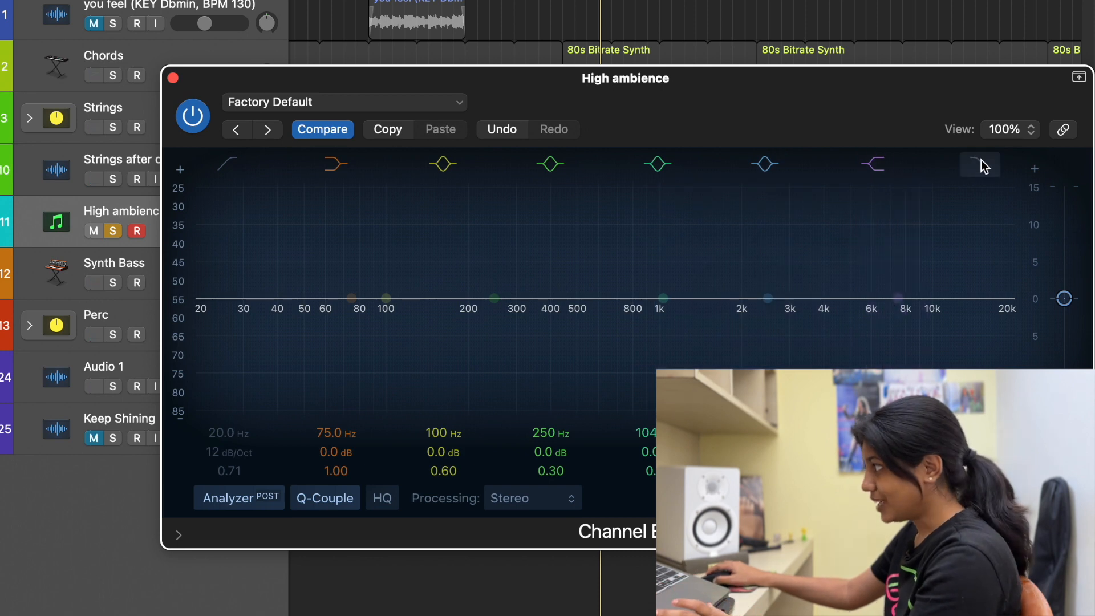
# Step: Try a high-cut filter swept down to about 150 Hz on the High ambience EQ and switch it off
pyautogui.moveTo(1011, 316)
pyautogui.mouseDown()
pyautogui.moveTo(497, 327)
pyautogui.moveTo(438, 313)
pyautogui.mouseUp()
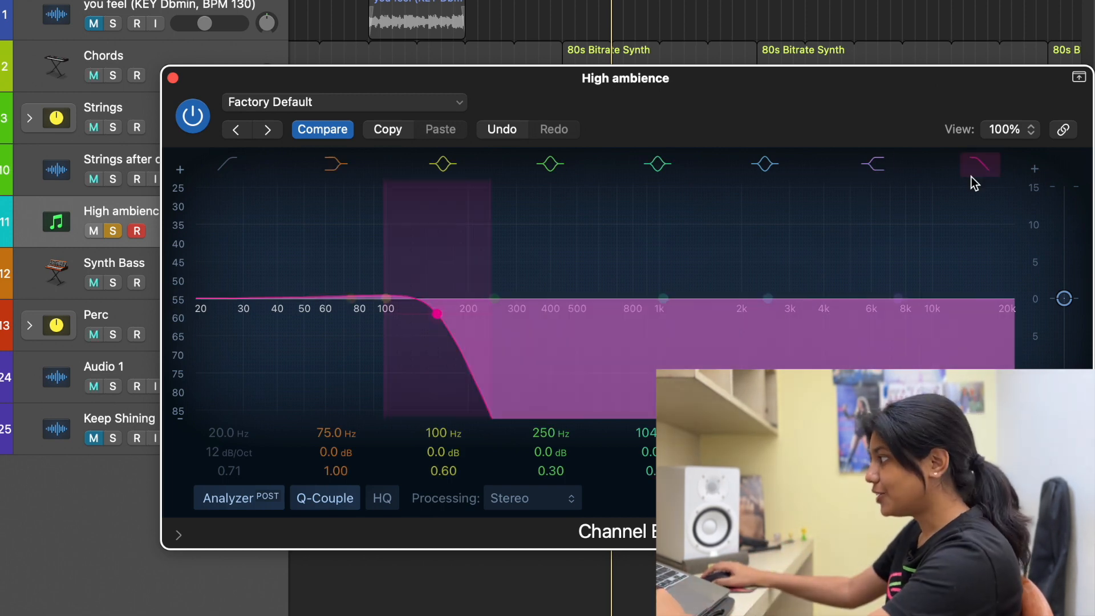
pyautogui.click(972, 170)
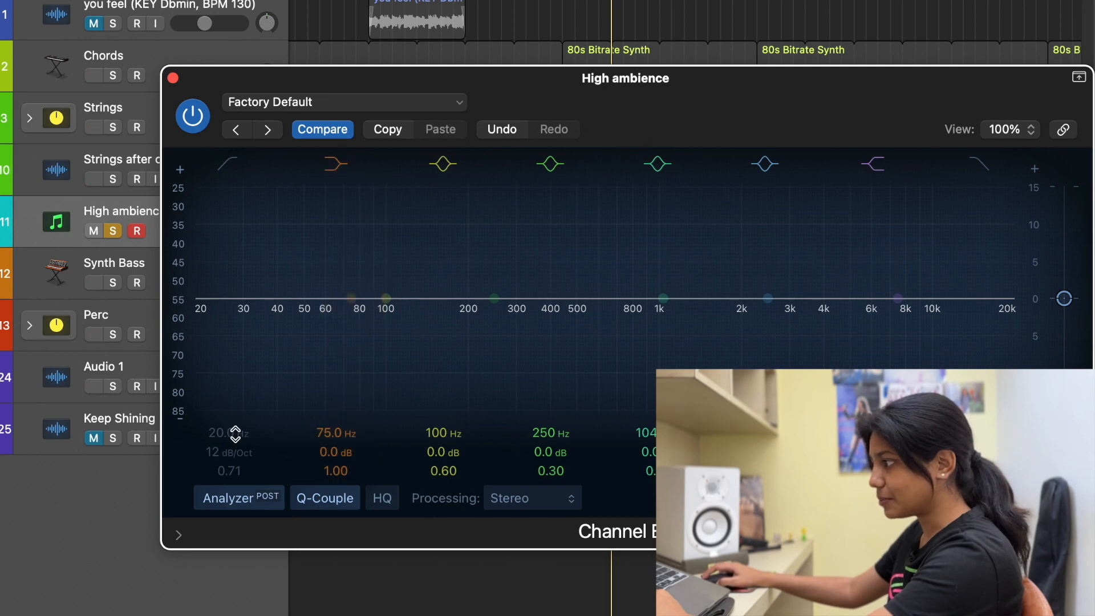
# Step: Enable a 48 dB/Oct low-cut filter on the High ambience EQ and raise its frequency to about 302 Hz
pyautogui.click(236, 433)
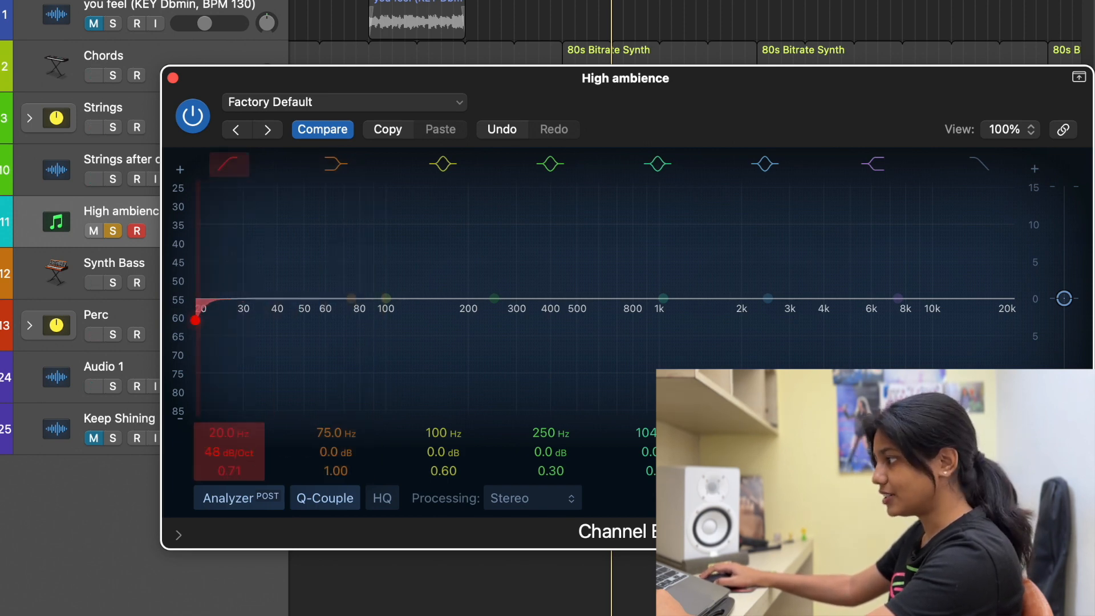
pyautogui.moveTo(242, 437); pyautogui.dragTo(242, 424)
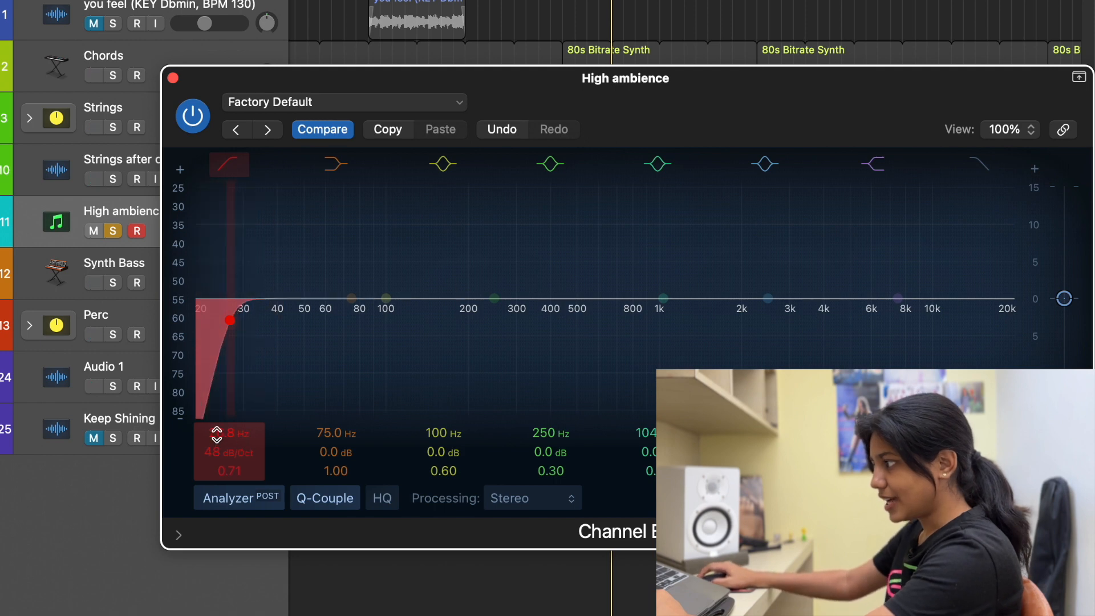
pyautogui.moveTo(241, 423); pyautogui.dragTo(232, 391)
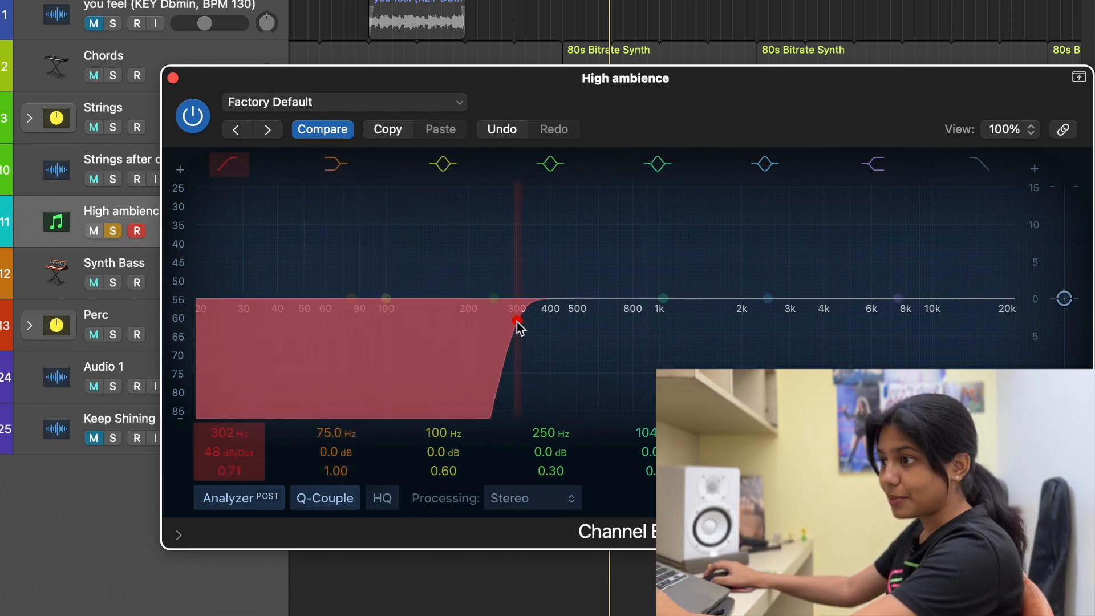
# Step: Audition the High ambience track and lower the low-cut filter's frequency to slightly below 246 Hz
pyautogui.press('space')
pyautogui.moveTo(517, 322)
pyautogui.mouseDown()
pyautogui.moveTo(618, 319)
pyautogui.moveTo(510, 317)
pyautogui.mouseUp()
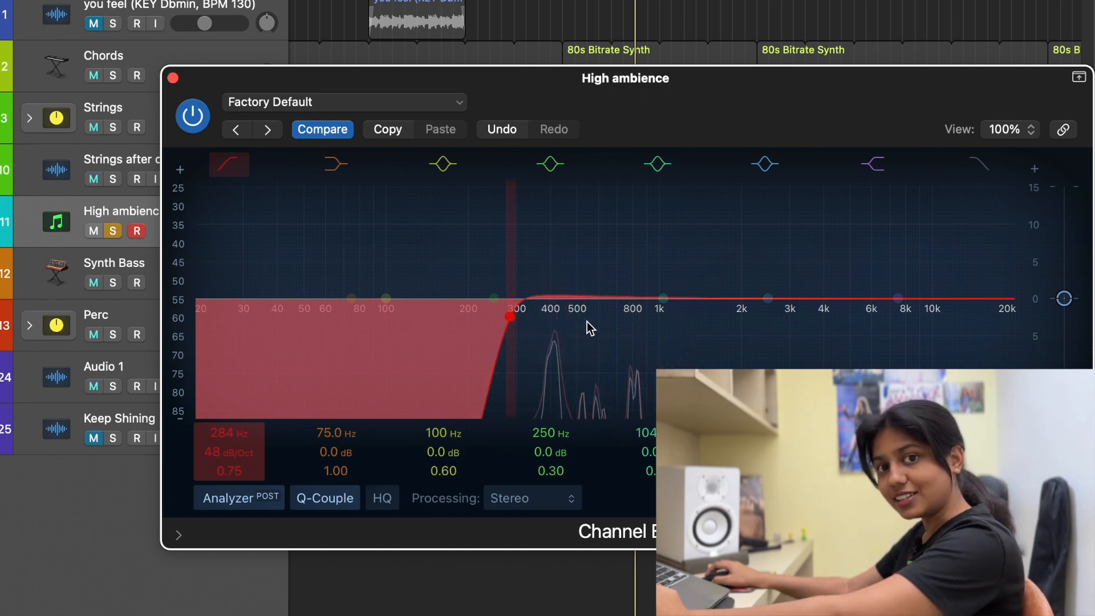
pyautogui.moveTo(514, 316); pyautogui.dragTo(494, 327)
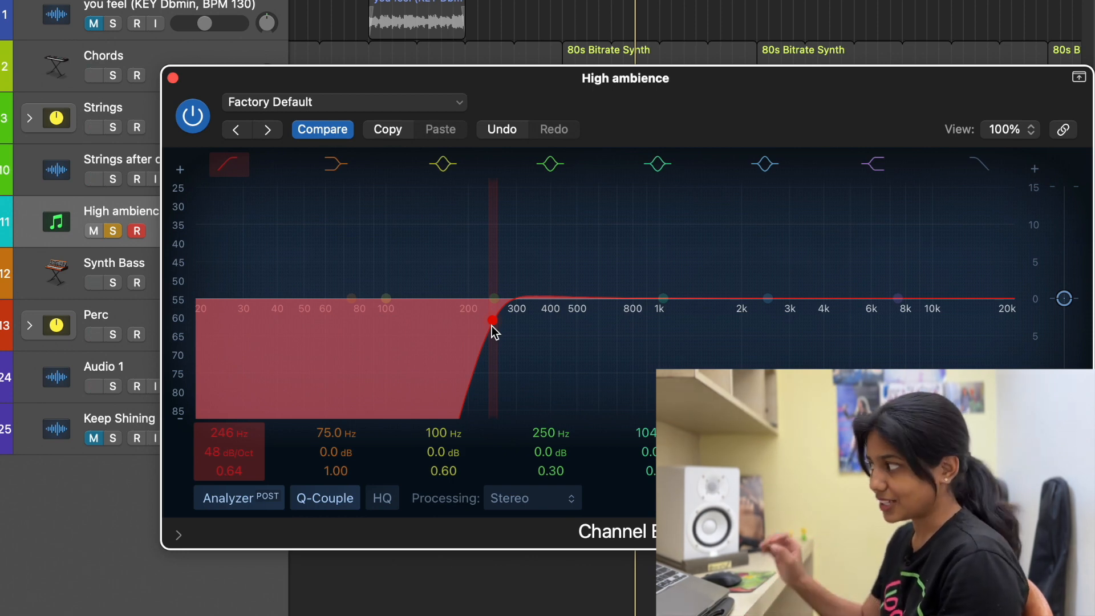
pyautogui.moveTo(494, 319); pyautogui.dragTo(479, 320)
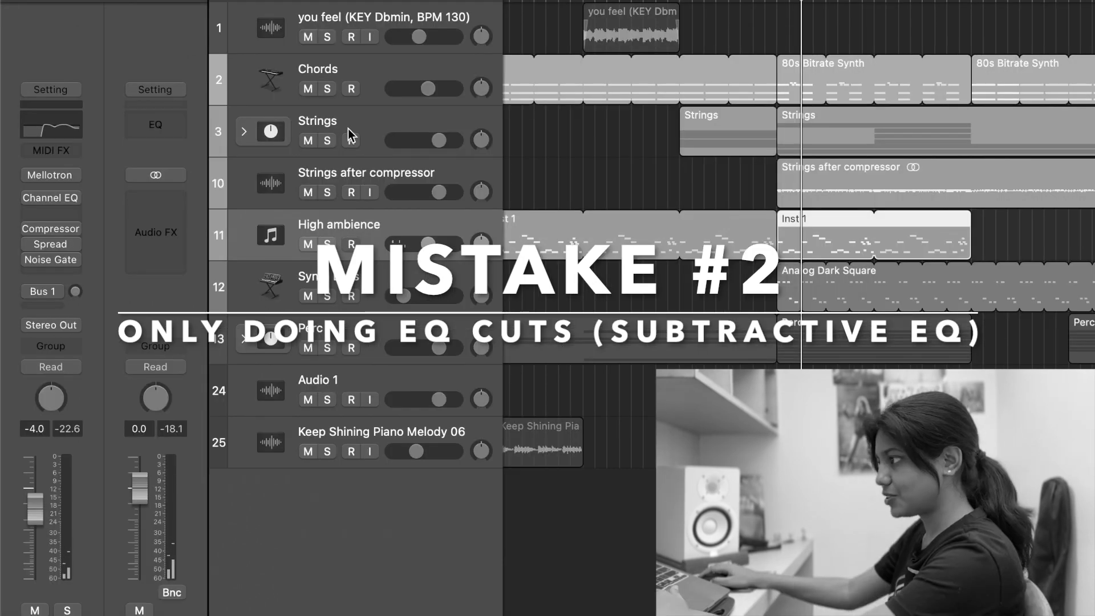
# Step: Expand the Strings stack, then solo and play its first Strings Legato cm track
pyautogui.click(348, 129)
pyautogui.click(244, 131)
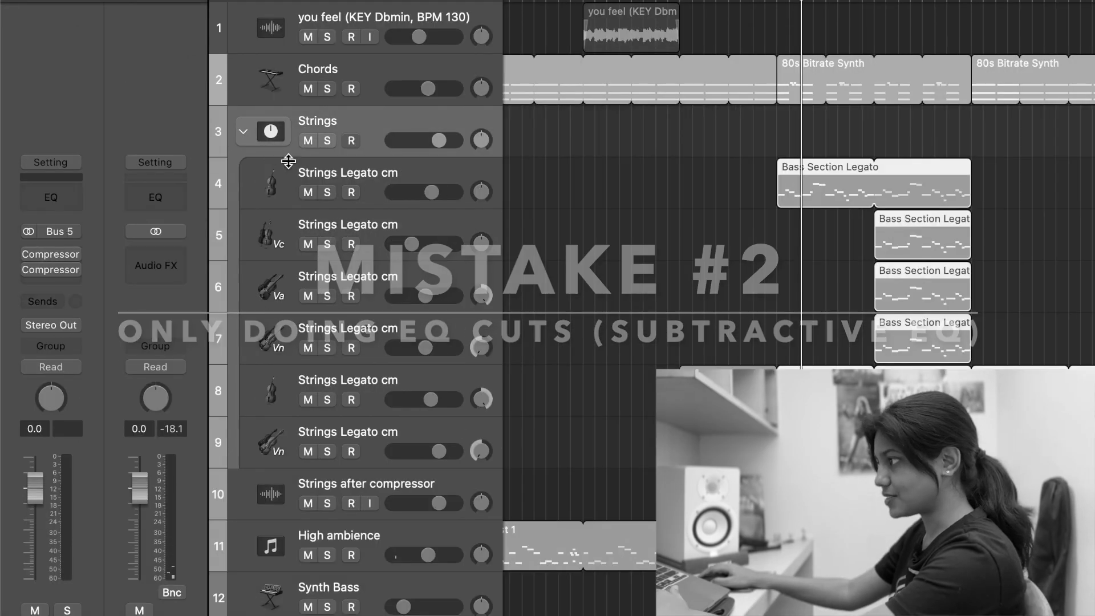
pyautogui.click(383, 182)
pyautogui.click(326, 196)
pyautogui.press('space')
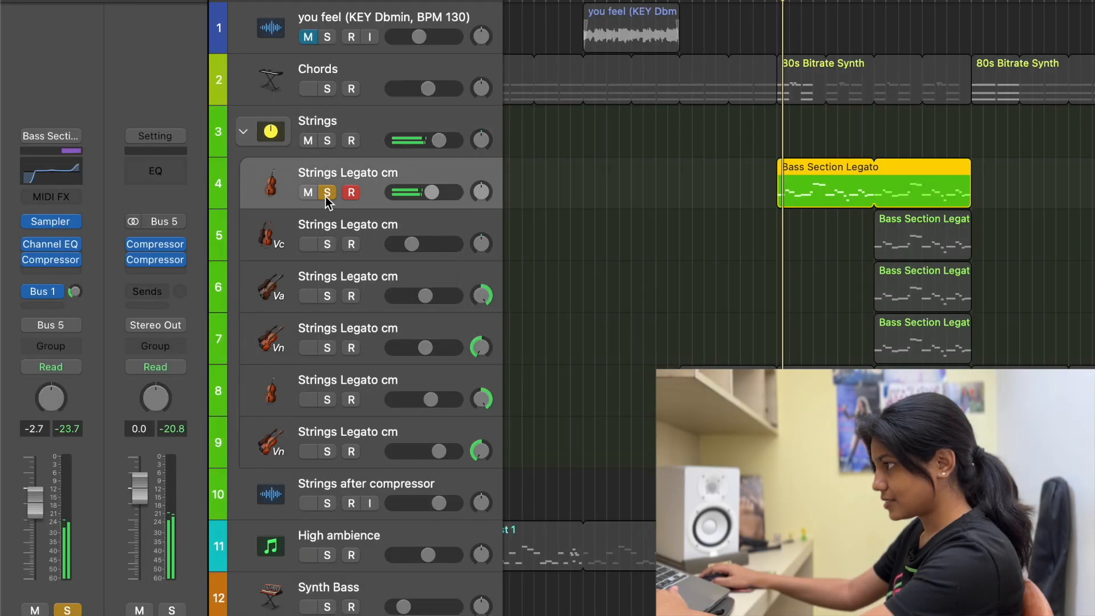
# Step: Compare the soloed strings with the second Channel EQ toggled and open that EQ's settings
pyautogui.moveTo(53, 251)
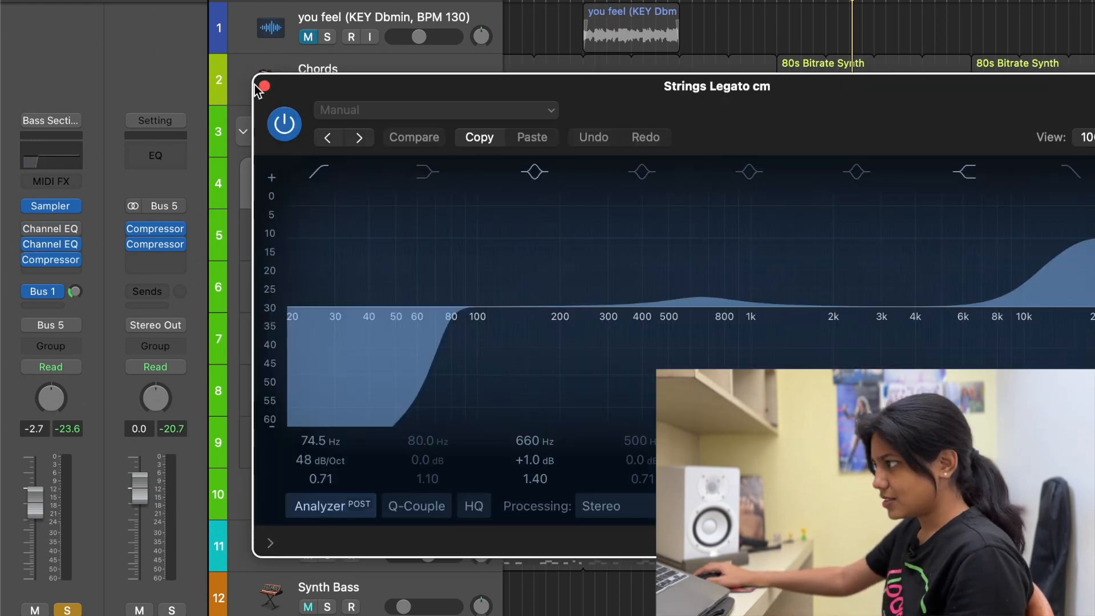
pyautogui.click(264, 85)
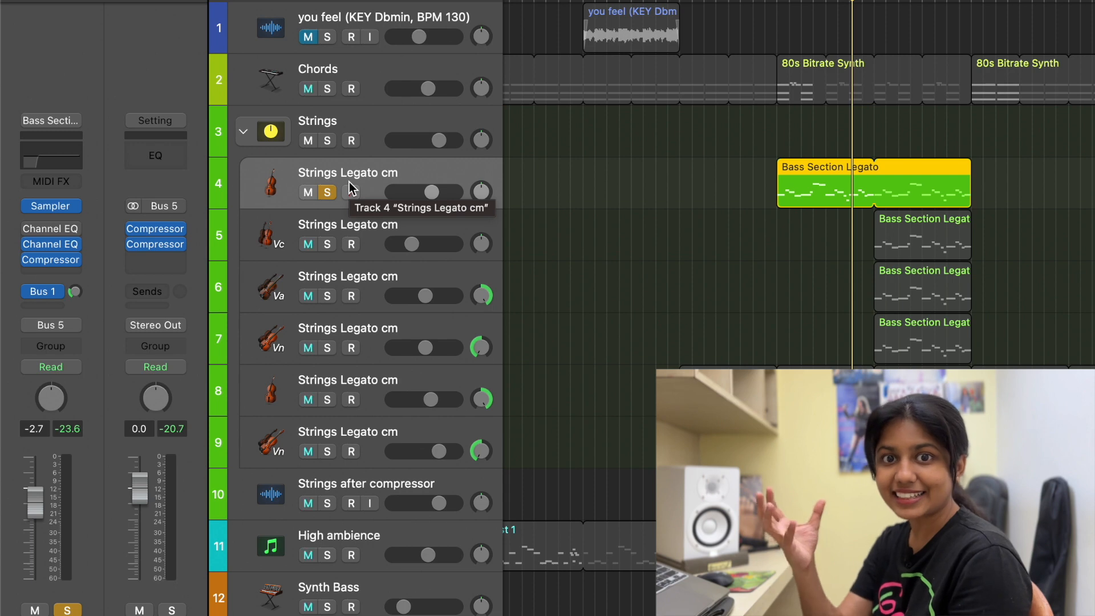
pyautogui.press('space')
pyautogui.click(29, 244)
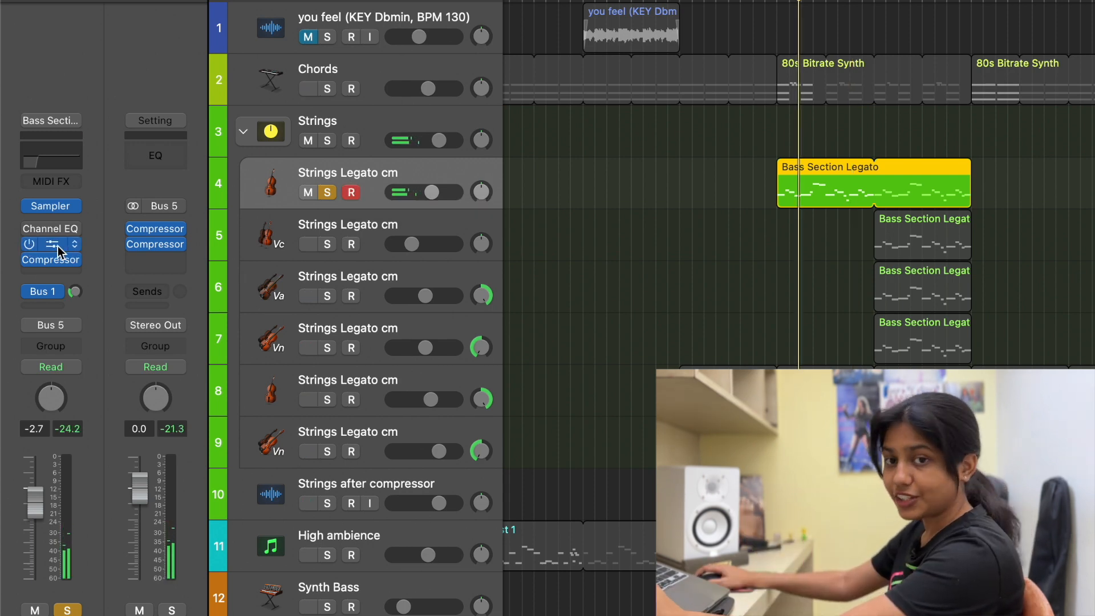
pyautogui.click(55, 245)
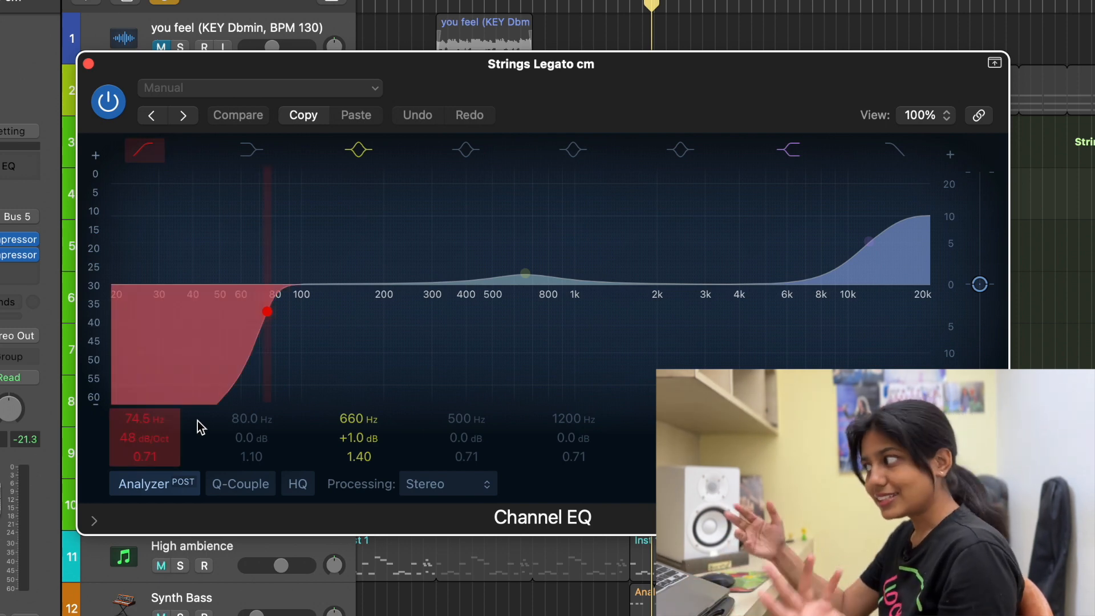
# Step: Switch off the 660 Hz peak band and the high shelf, and audition the strings with only the low cut
pyautogui.click(359, 149)
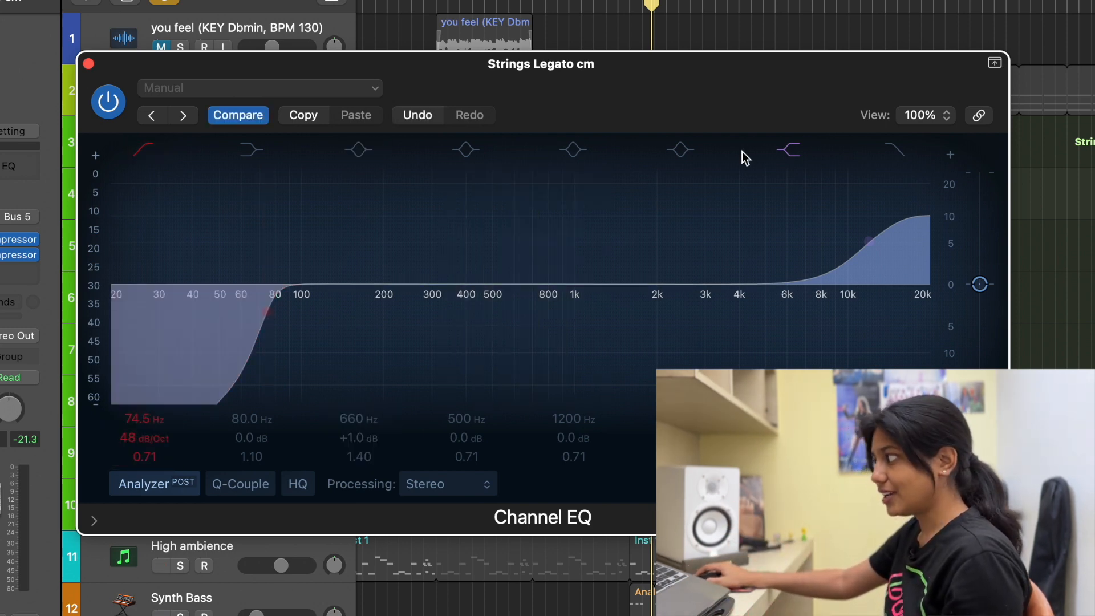
pyautogui.click(800, 152)
pyautogui.press('space')
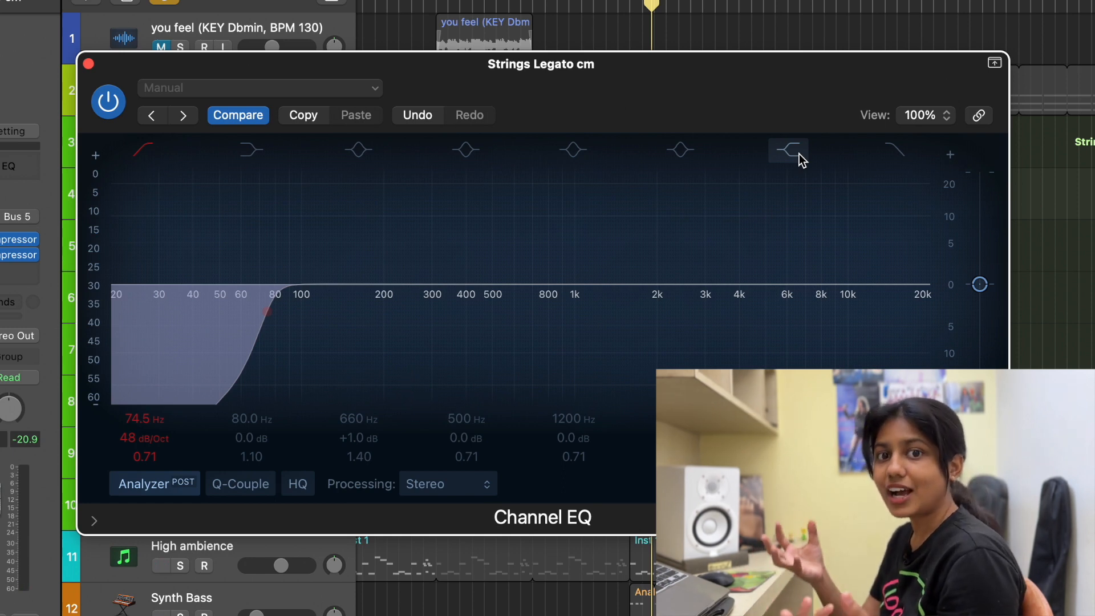
# Step: Switch the high shelf and the 660 Hz peak band back on in the strings EQ
pyautogui.click(798, 154)
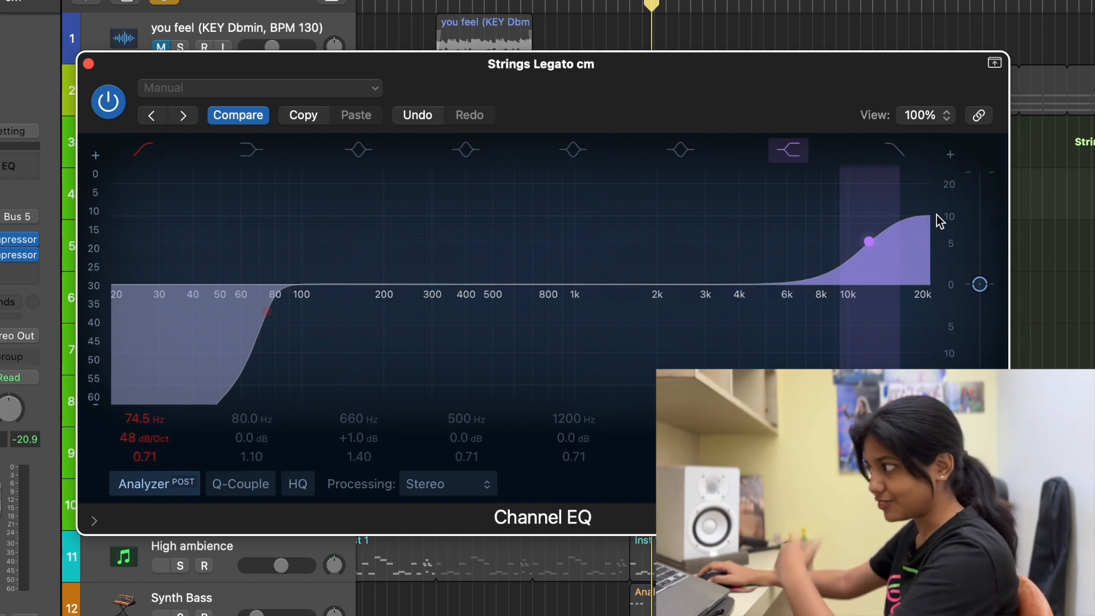
pyautogui.click(463, 150)
pyautogui.click(358, 149)
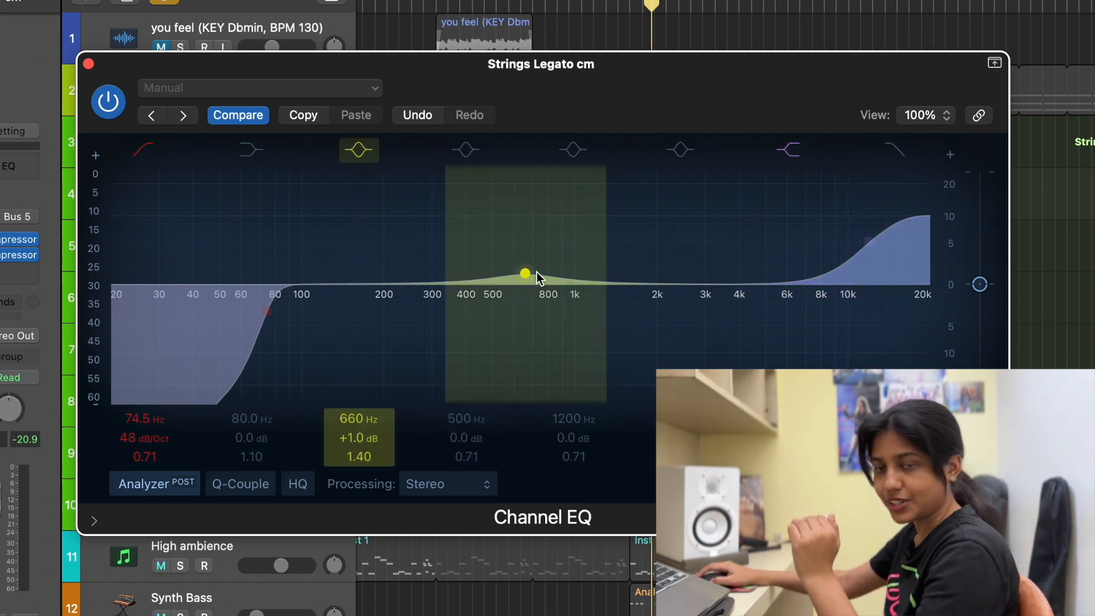
# Step: Play the strings with the analyzer scale shifted to 30–90 and compare the sound with the EQ bypassed and active
pyautogui.press('space')
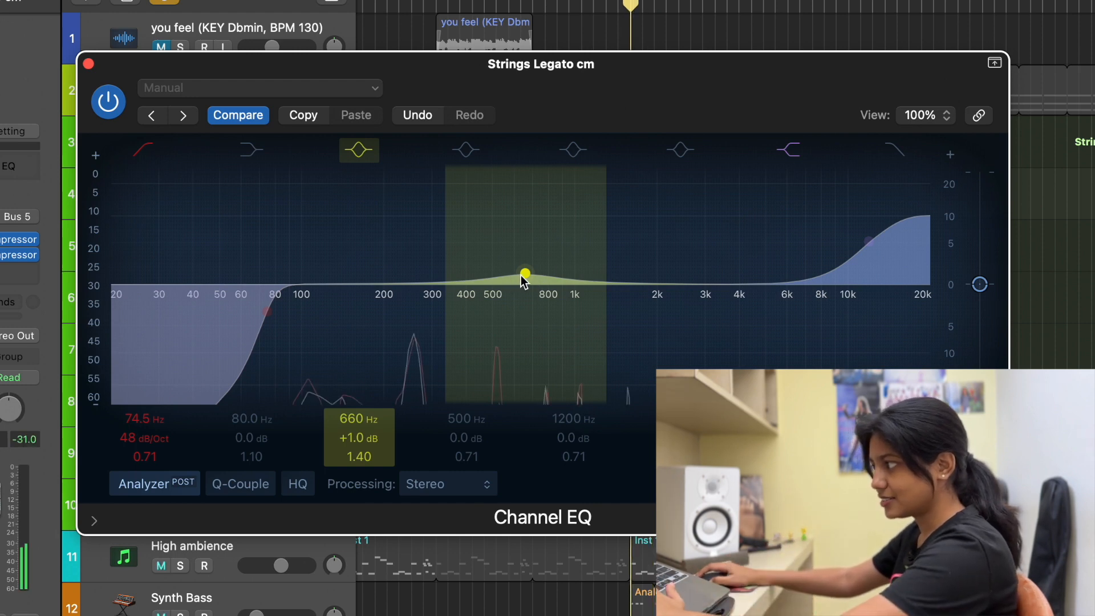
pyautogui.moveTo(82, 302); pyautogui.dragTo(98, 175)
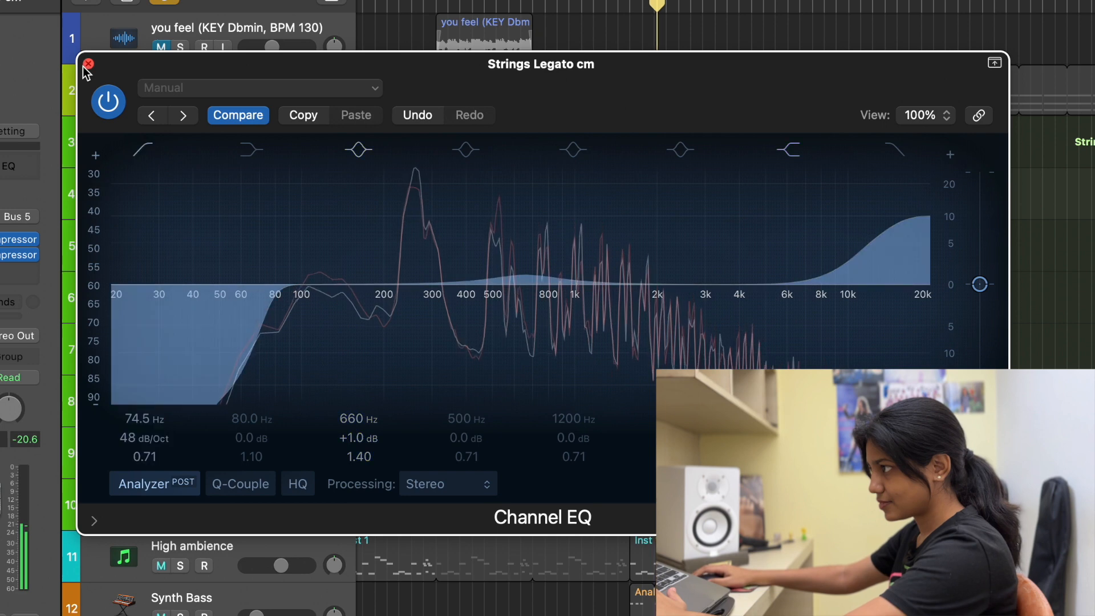
pyautogui.click(108, 100)
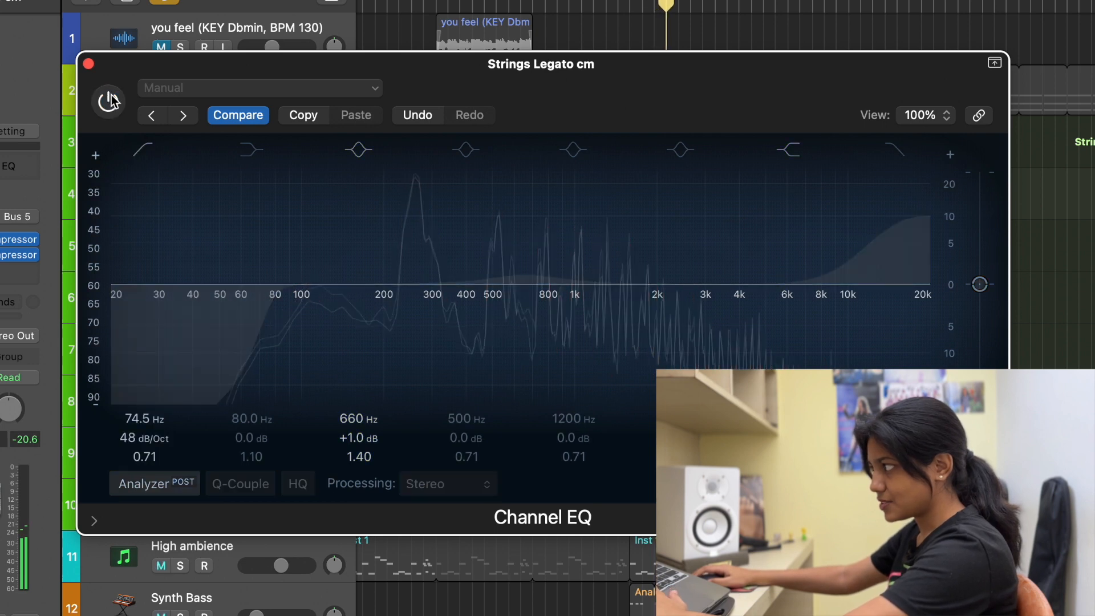
pyautogui.click(110, 101)
pyautogui.click(110, 103)
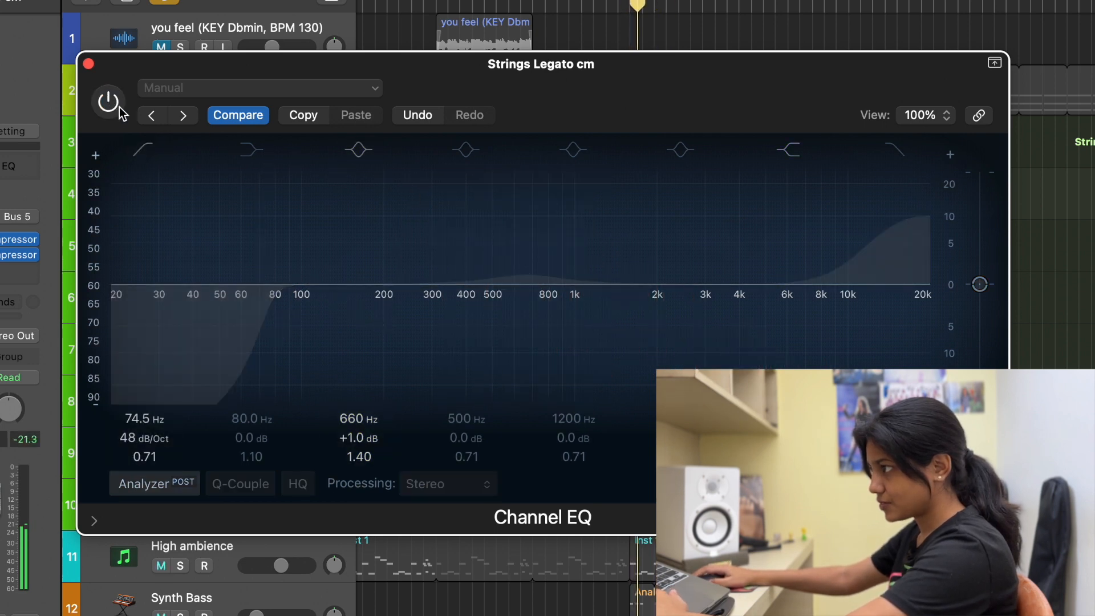
pyautogui.click(118, 106)
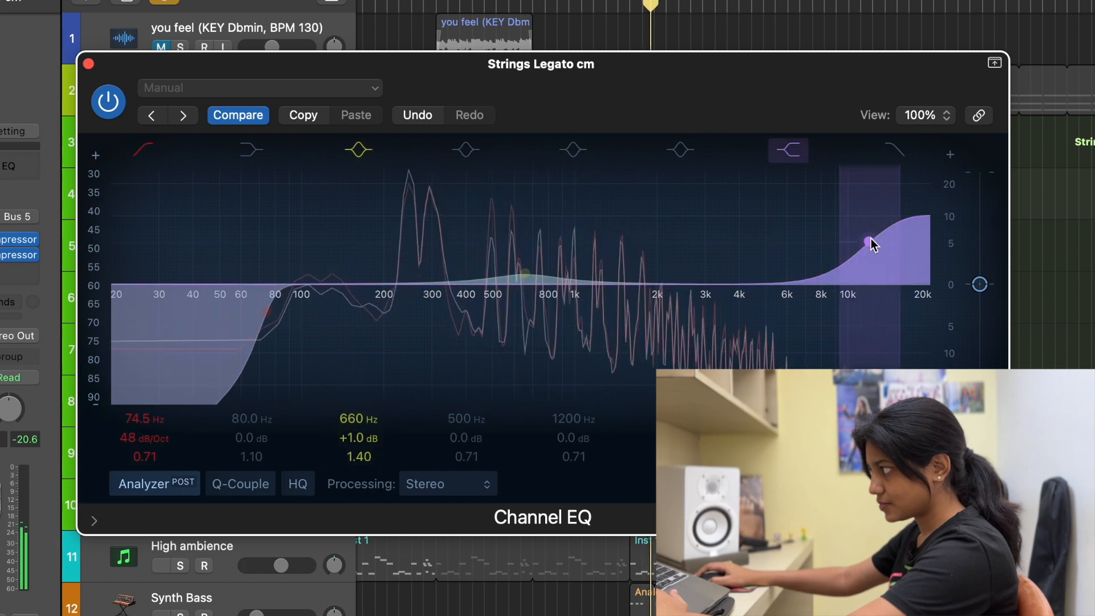
# Step: Lower the high shelf's frequency slightly on the strings EQ and compare the sound with the EQ bypassed and active
pyautogui.moveTo(853, 241); pyautogui.dragTo(842, 242)
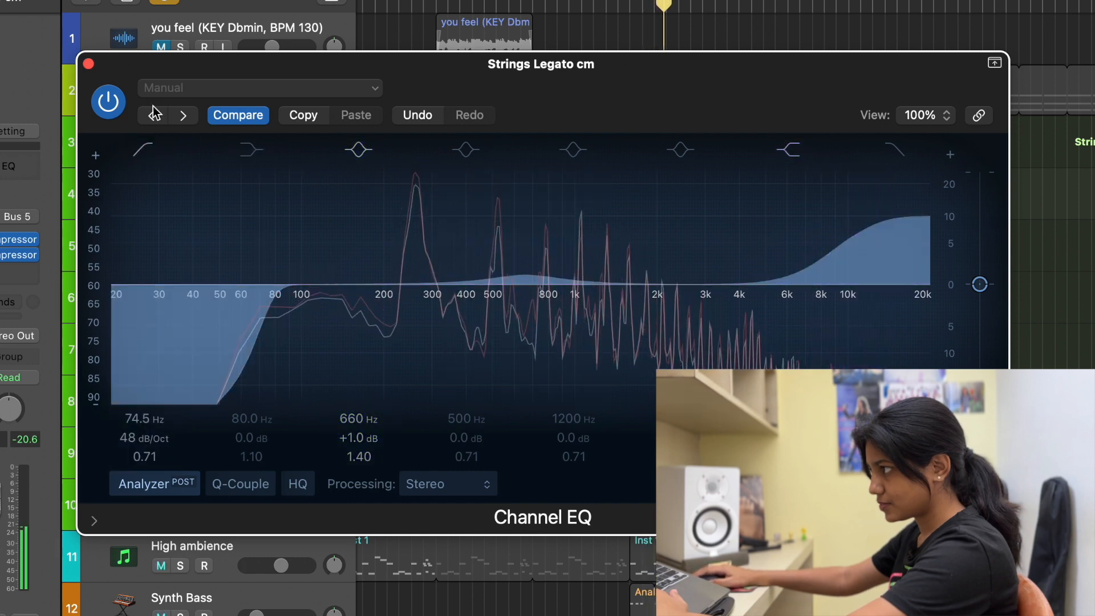
pyautogui.click(110, 101)
pyautogui.click(110, 101)
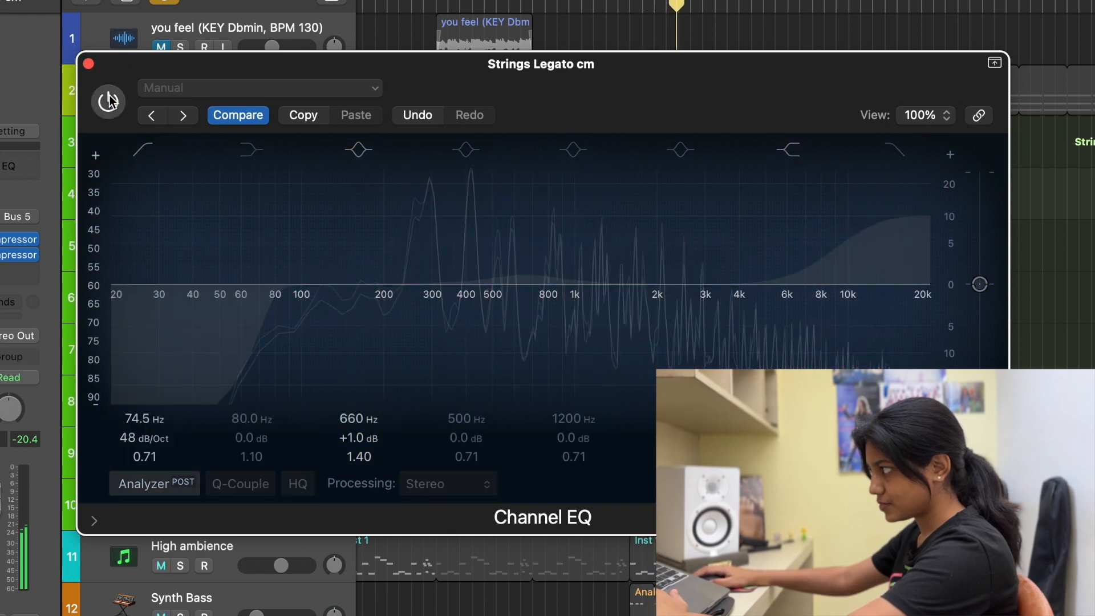
pyautogui.click(110, 101)
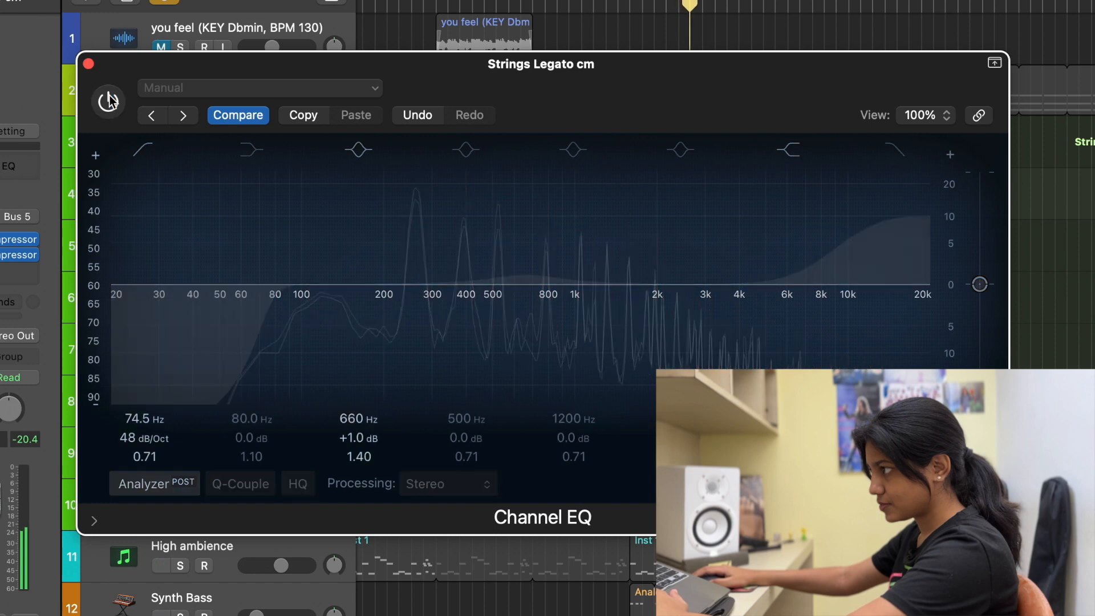
# Step: Reactivate the strings Channel EQ, switch off its high shelf and 660 Hz peak band, and close the plug-in window
pyautogui.click(110, 101)
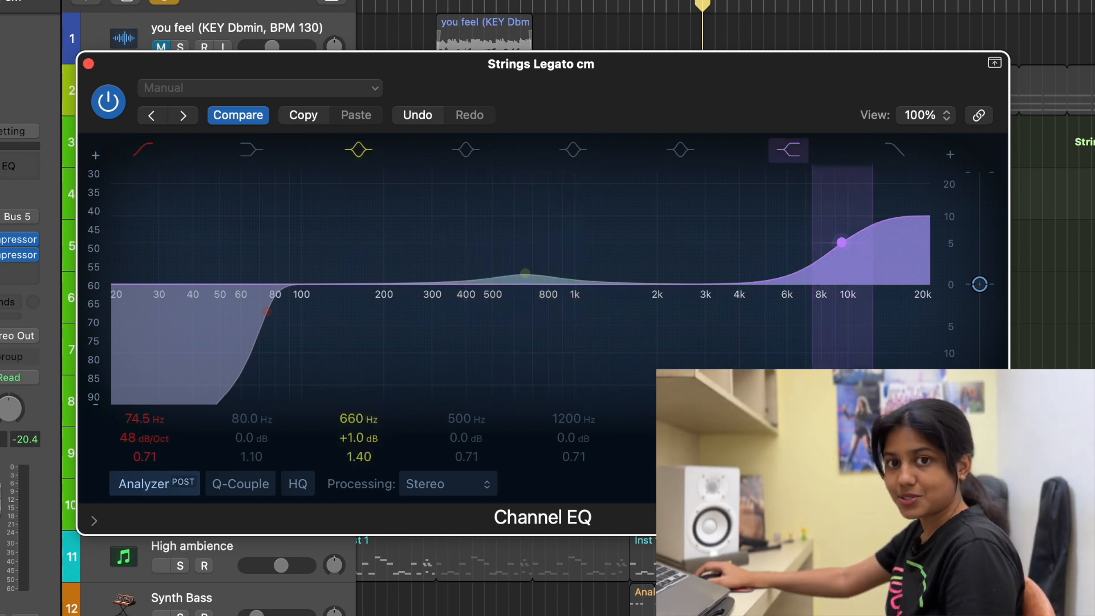
pyautogui.click(798, 160)
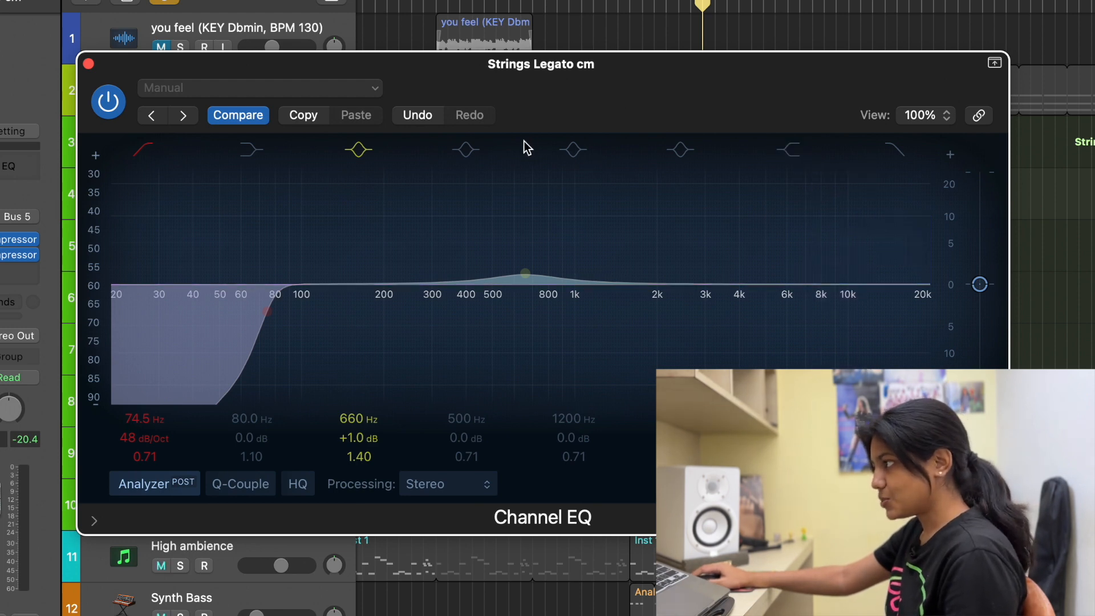
pyautogui.click(372, 154)
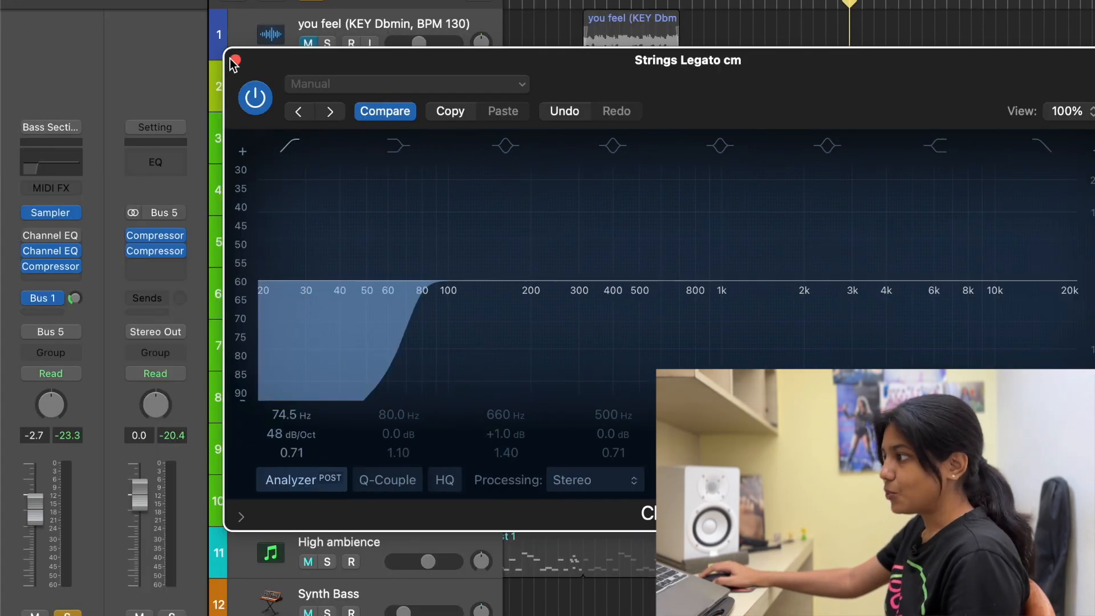
pyautogui.click(88, 64)
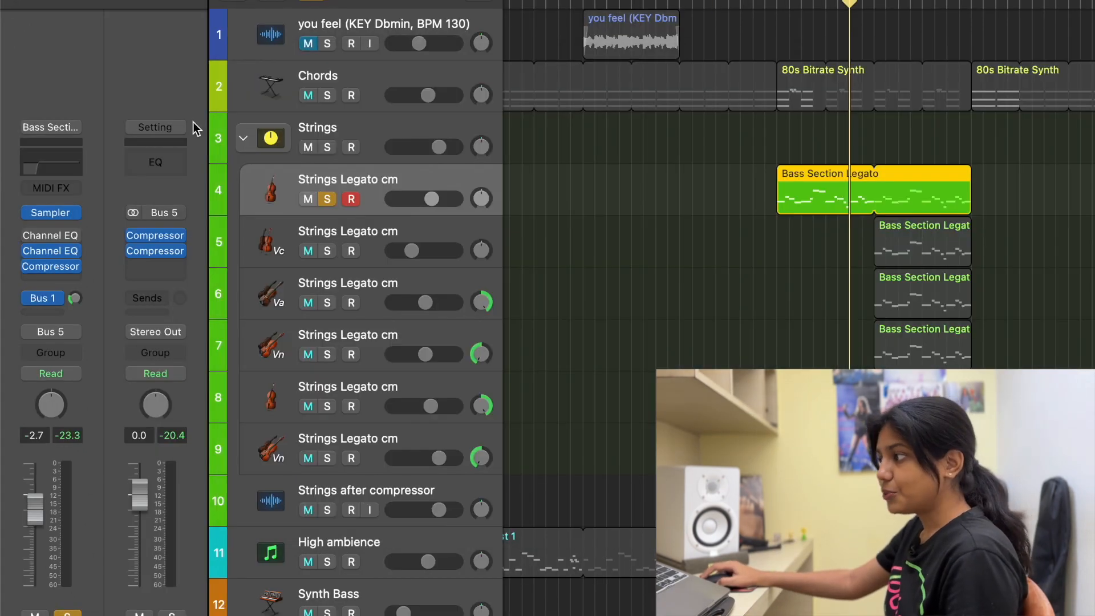
# Step: Insert a Vintage Graphic EQ between the Channel EQ and Compressor on the strings track and display it at 100% size
pyautogui.click(77, 253)
pyautogui.moveTo(136, 495)
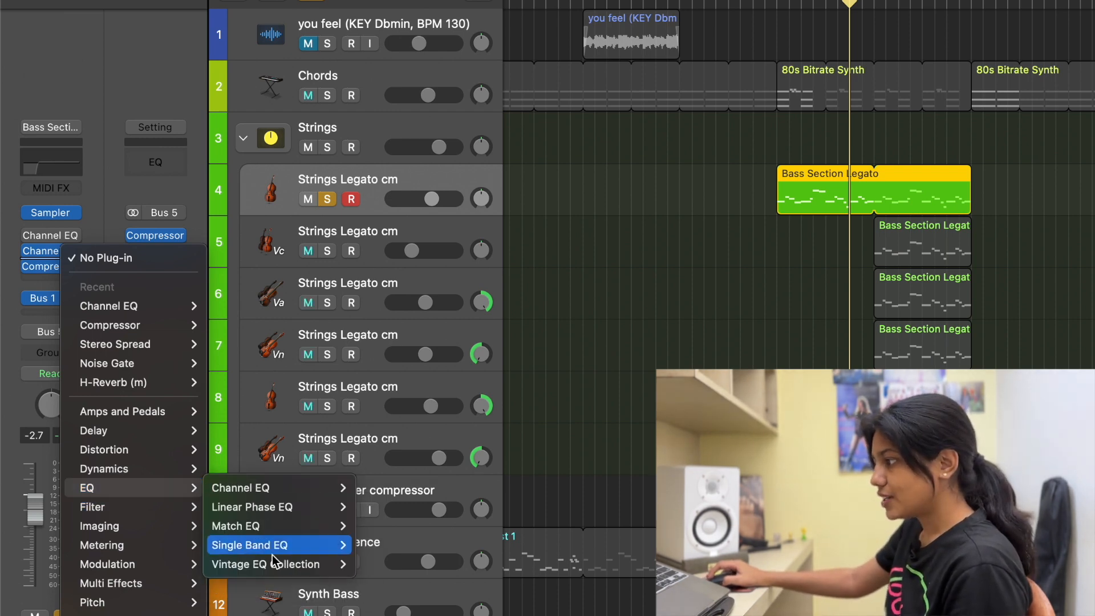
pyautogui.moveTo(261, 567)
pyautogui.moveTo(419, 570)
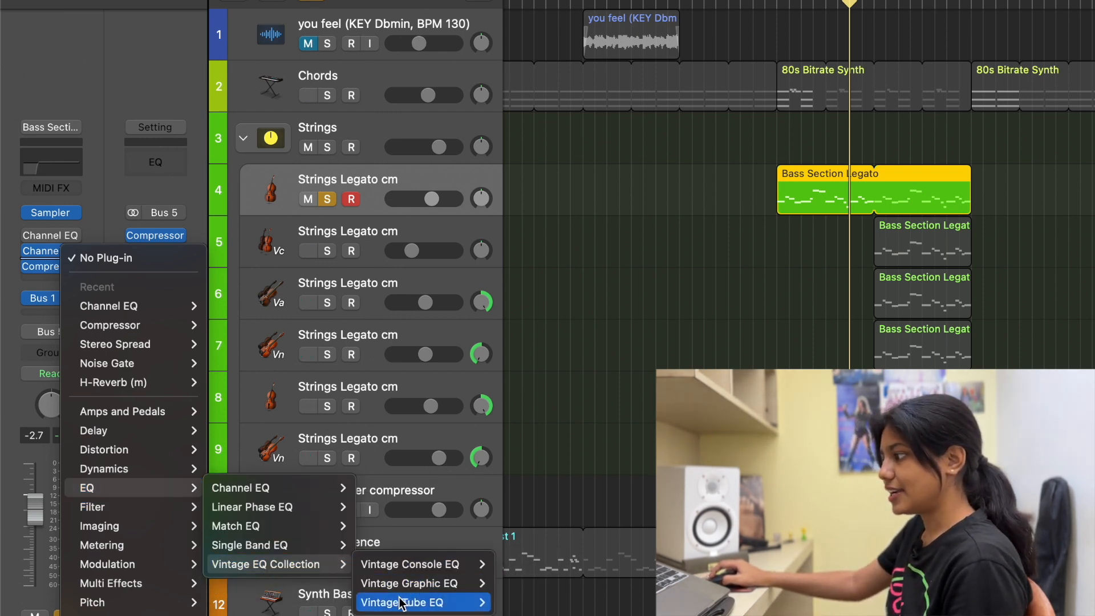
pyautogui.click(536, 583)
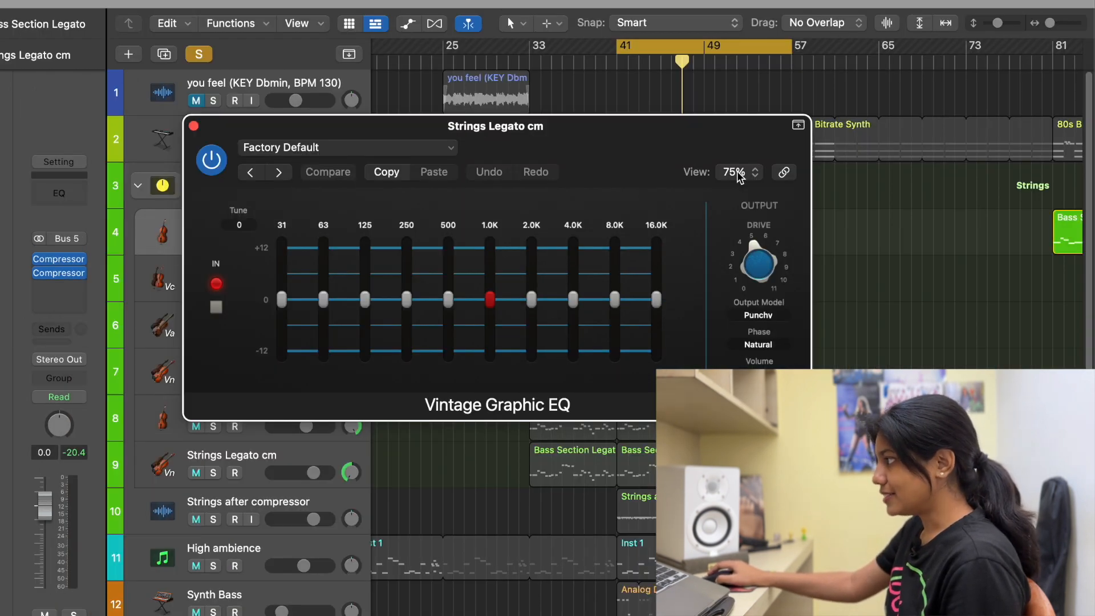
pyautogui.click(735, 172)
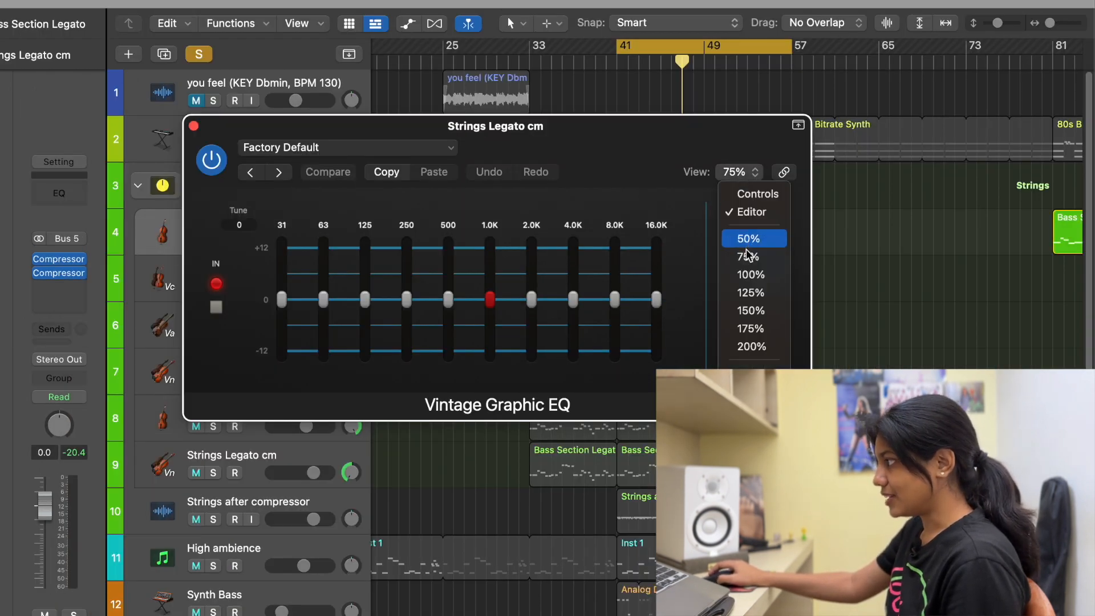
pyautogui.click(748, 274)
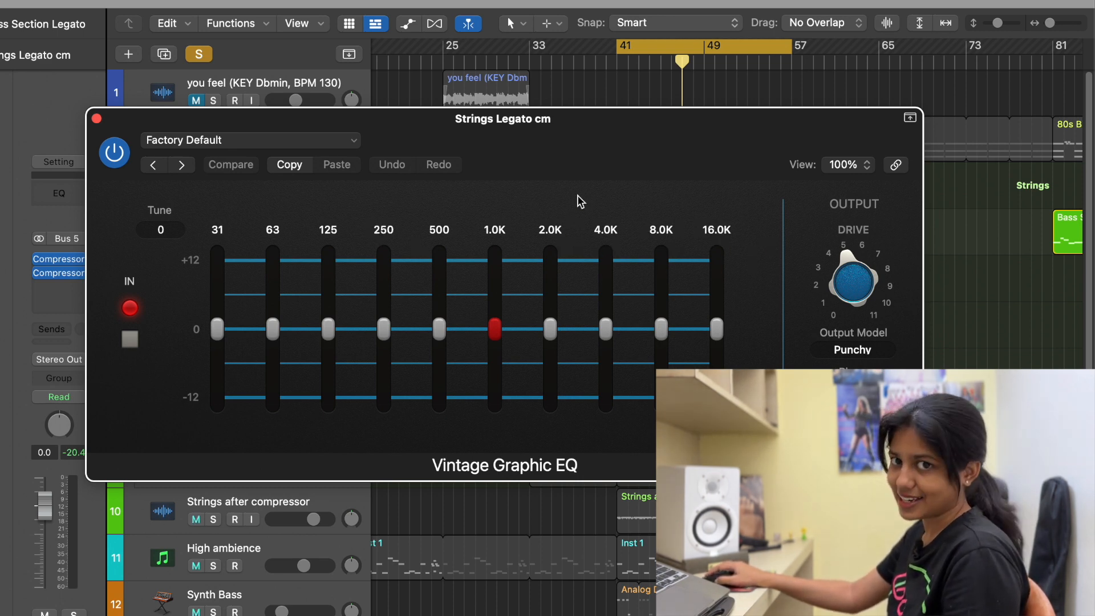
# Step: Boost the 500 Hz band to about 1.7 dB and raise the 8 kHz and 16 kHz bands on the Vintage Graphic EQ
pyautogui.moveTo(571, 156)
pyautogui.mouseDown()
pyautogui.moveTo(571, 172)
pyautogui.moveTo(570, 160)
pyautogui.mouseUp()
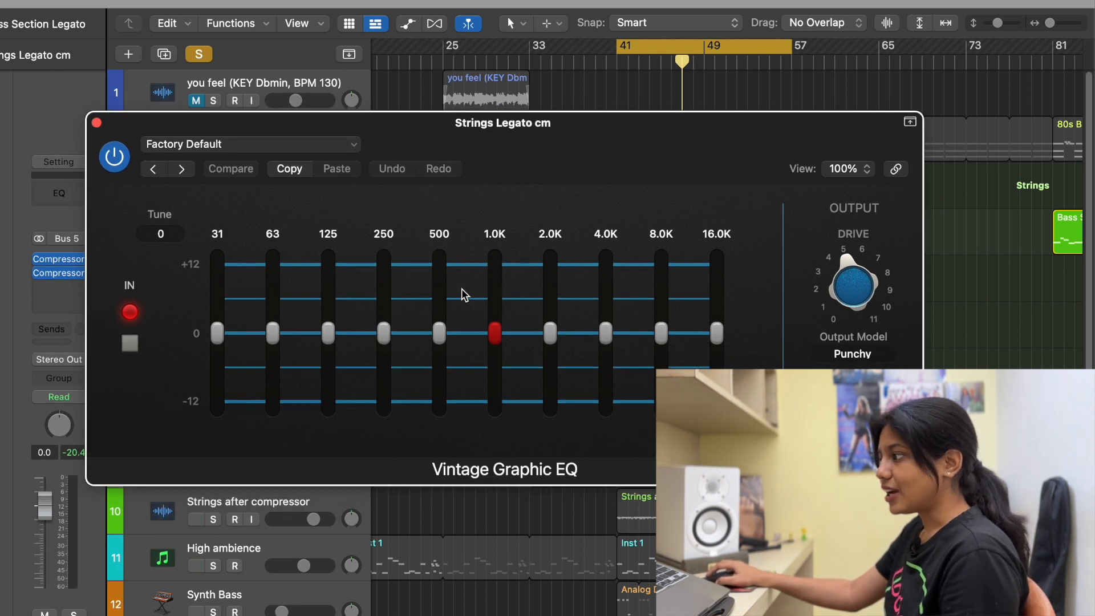
pyautogui.moveTo(440, 335); pyautogui.dragTo(445, 323)
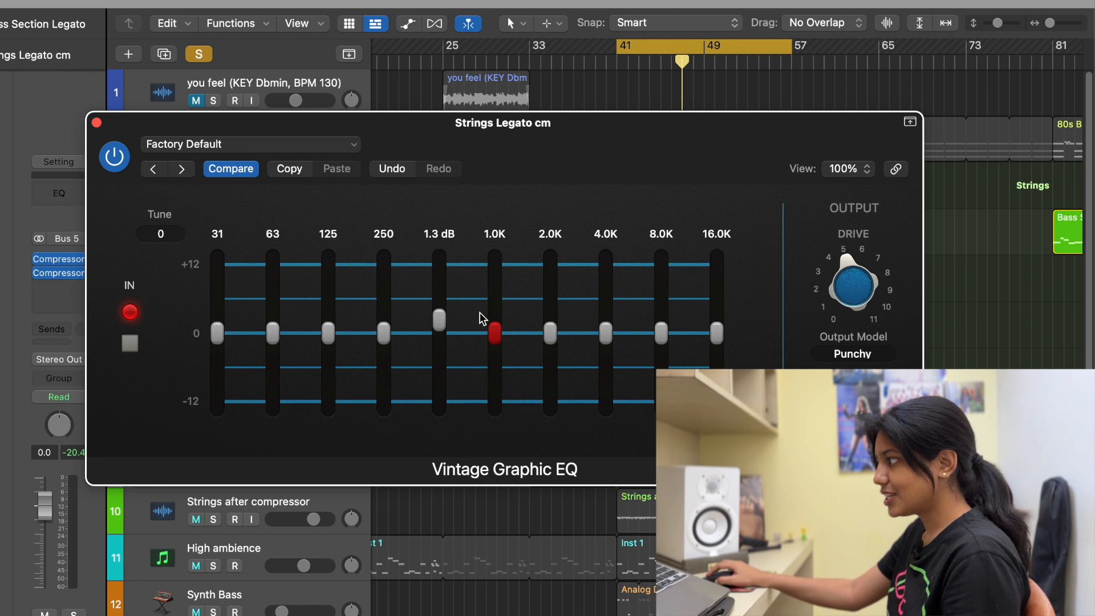
pyautogui.moveTo(663, 340); pyautogui.dragTo(663, 313)
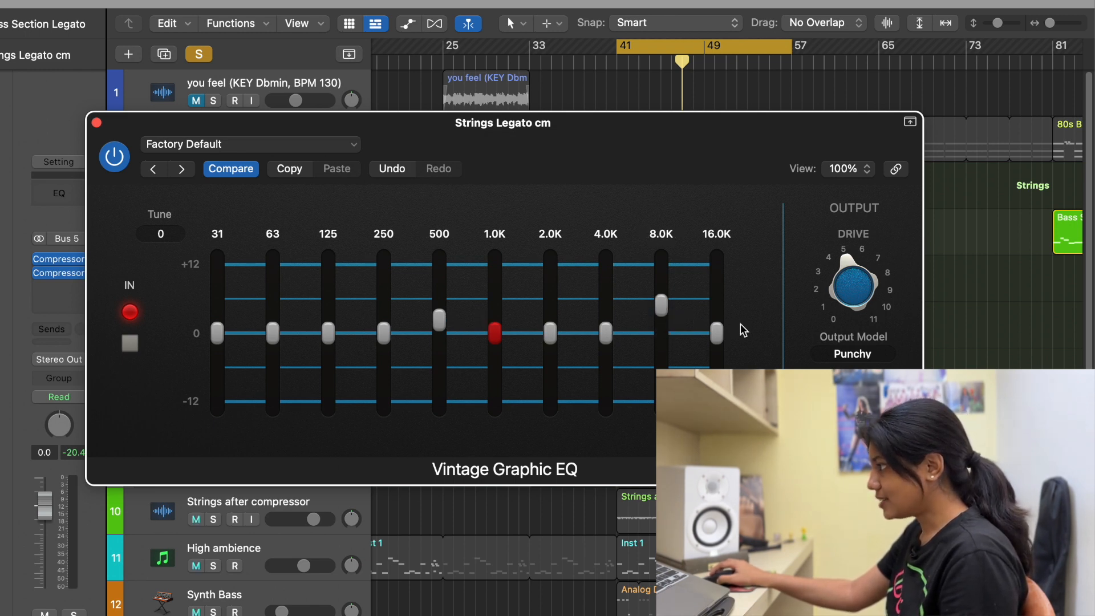
pyautogui.moveTo(719, 340); pyautogui.dragTo(718, 308)
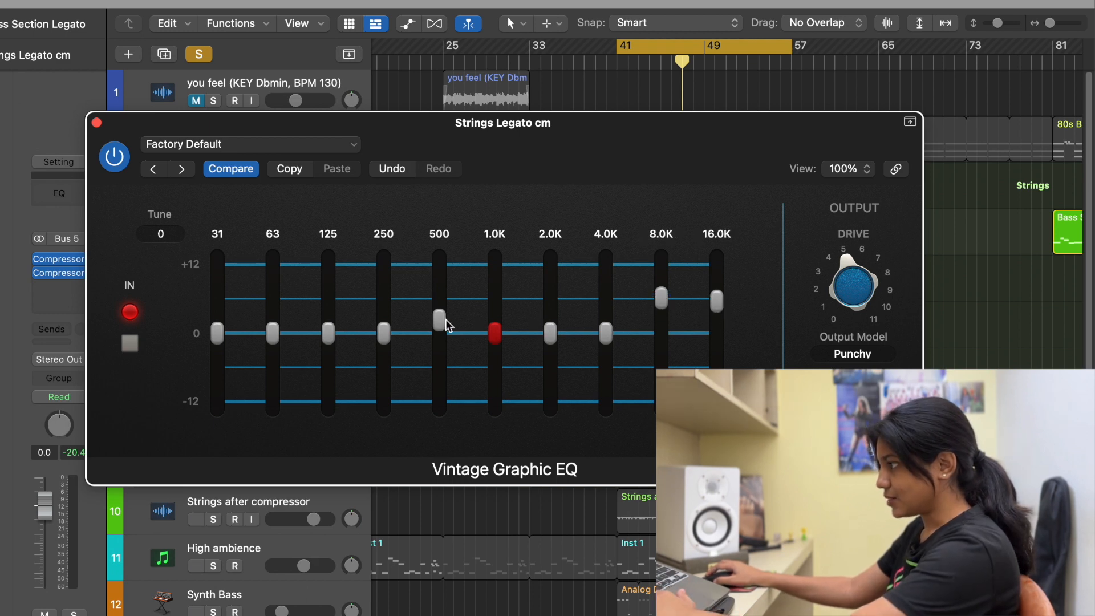
pyautogui.moveTo(446, 319); pyautogui.dragTo(446, 314)
# Step: Play the strings and raise the 500 Hz, 8 kHz and 16 kHz boosts slightly further
pyautogui.press('space')
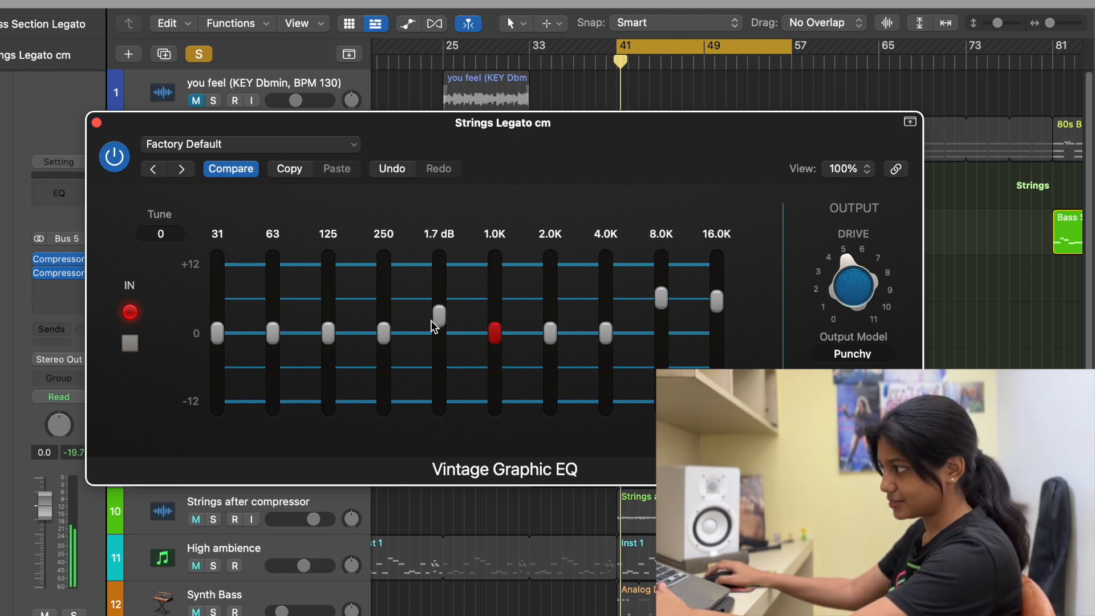
pyautogui.moveTo(442, 321); pyautogui.dragTo(440, 313)
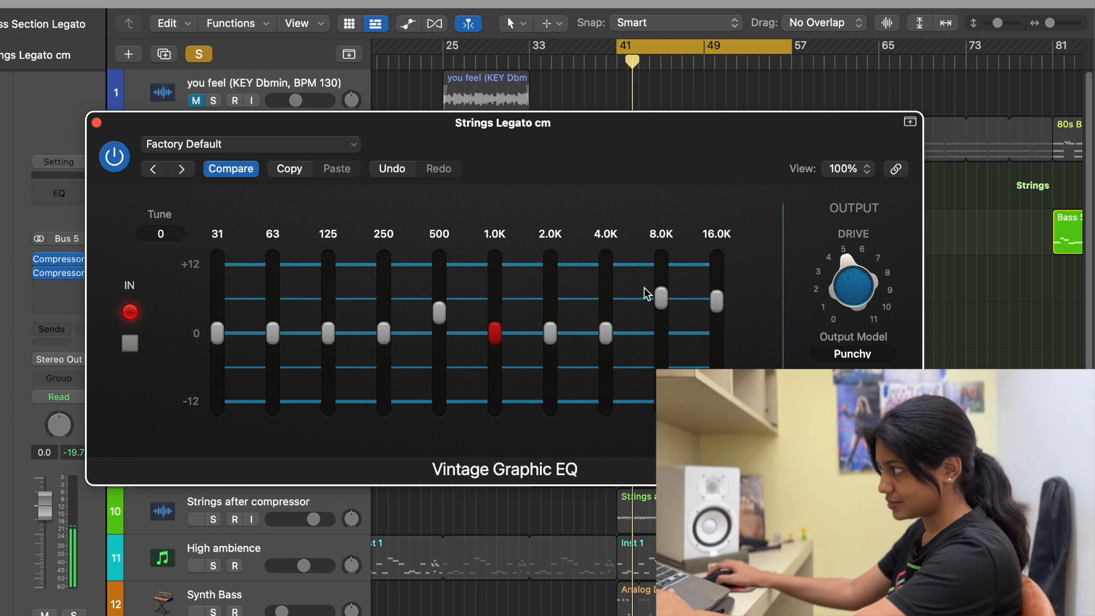
pyautogui.moveTo(664, 302); pyautogui.dragTo(701, 296)
# Step: Replay the strings and compare the sound with the Vintage Graphic EQ bypassed and active
pyautogui.click(117, 155)
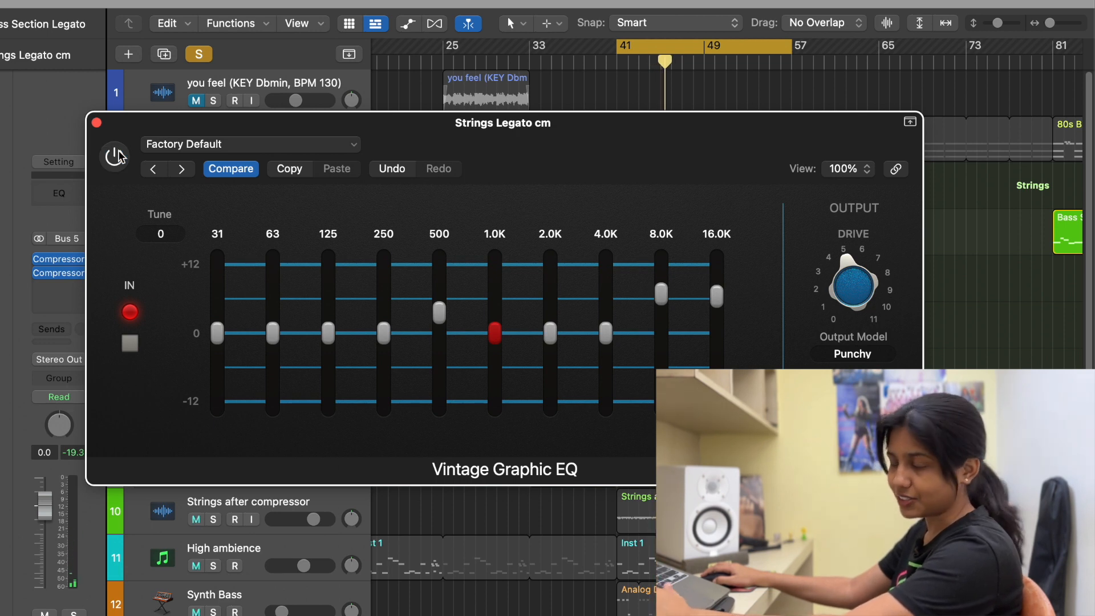
pyautogui.press('space')
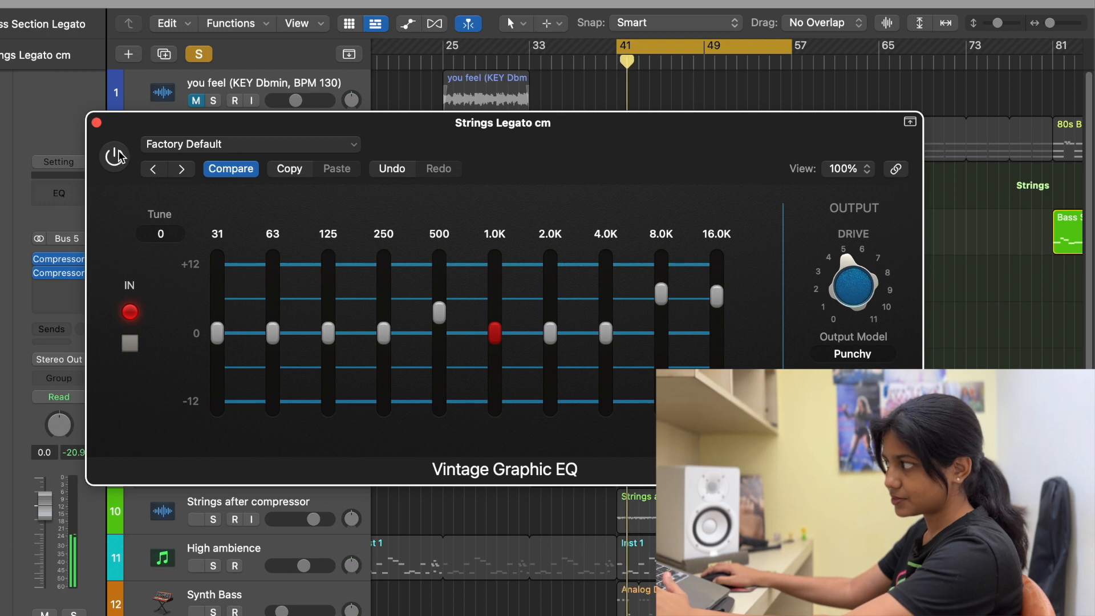
pyautogui.click(116, 155)
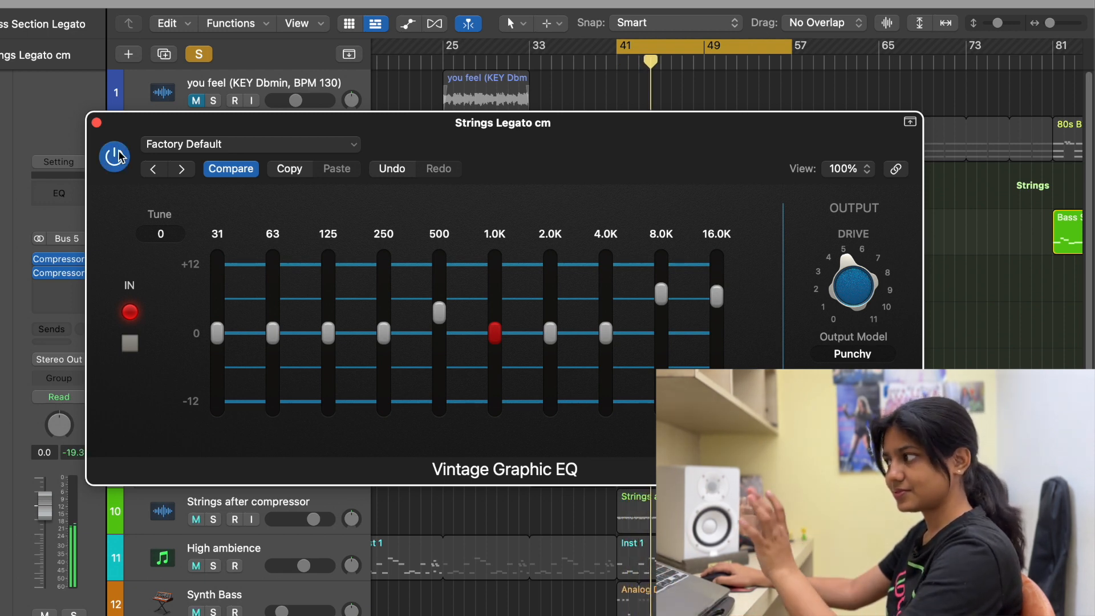
pyautogui.click(118, 155)
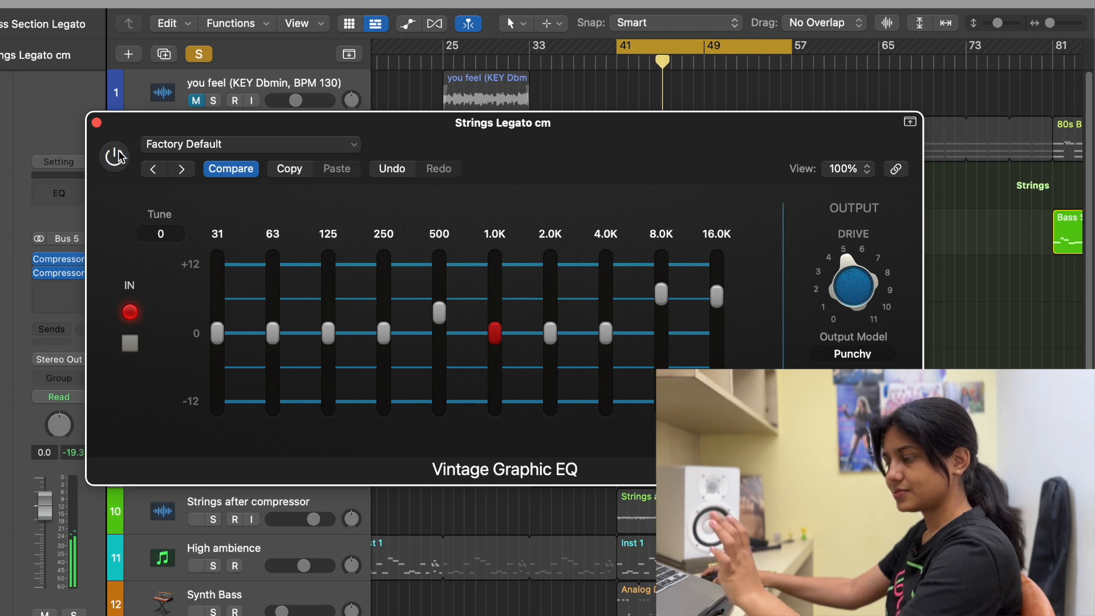
pyautogui.click(118, 155)
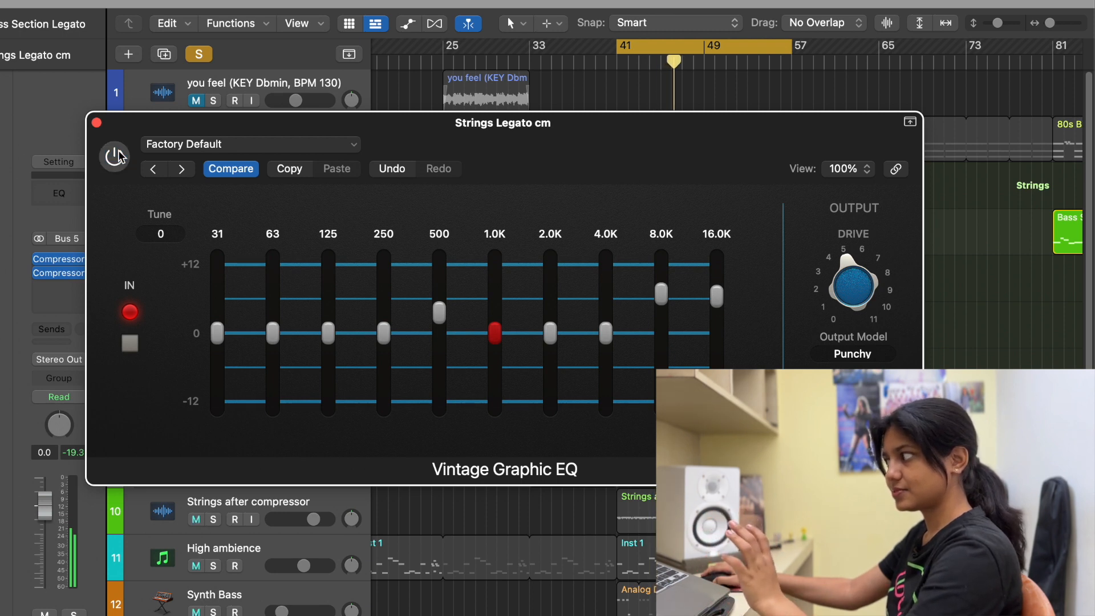
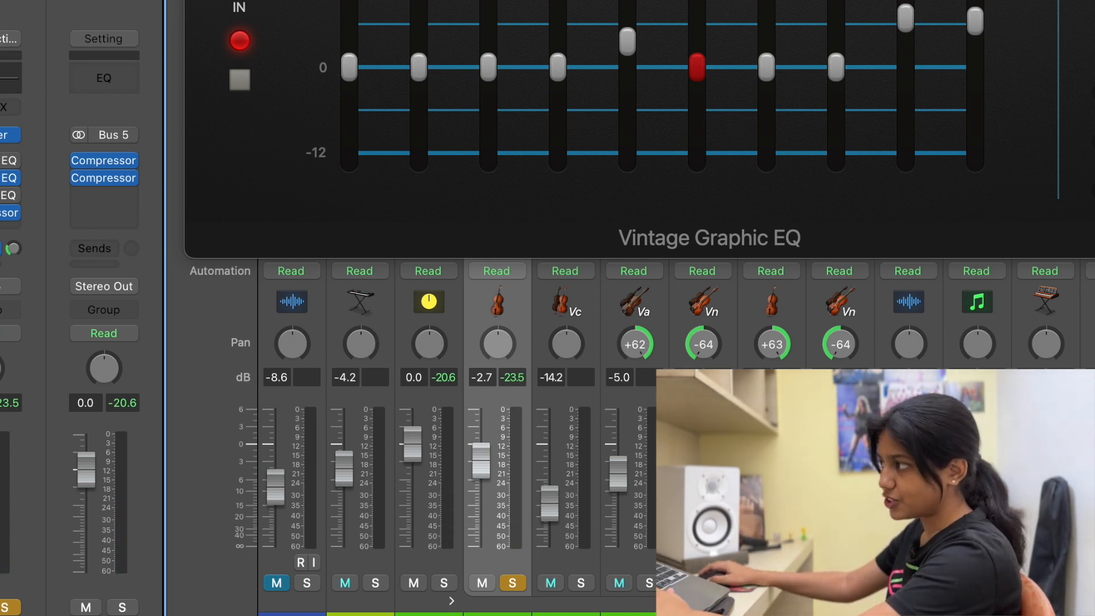
# Step: Reset the strings' peak reading and lower the Vintage Graphic EQ's output volume to -1.7 dB, checking the level with it bypassed and active
pyautogui.click(203, 1)
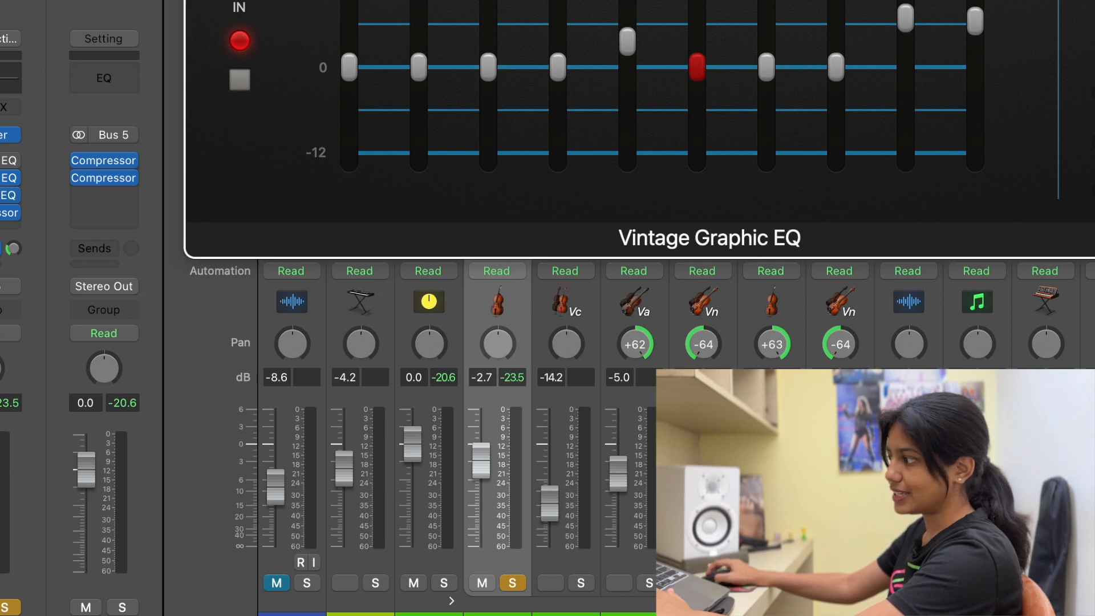
pyautogui.click(514, 388)
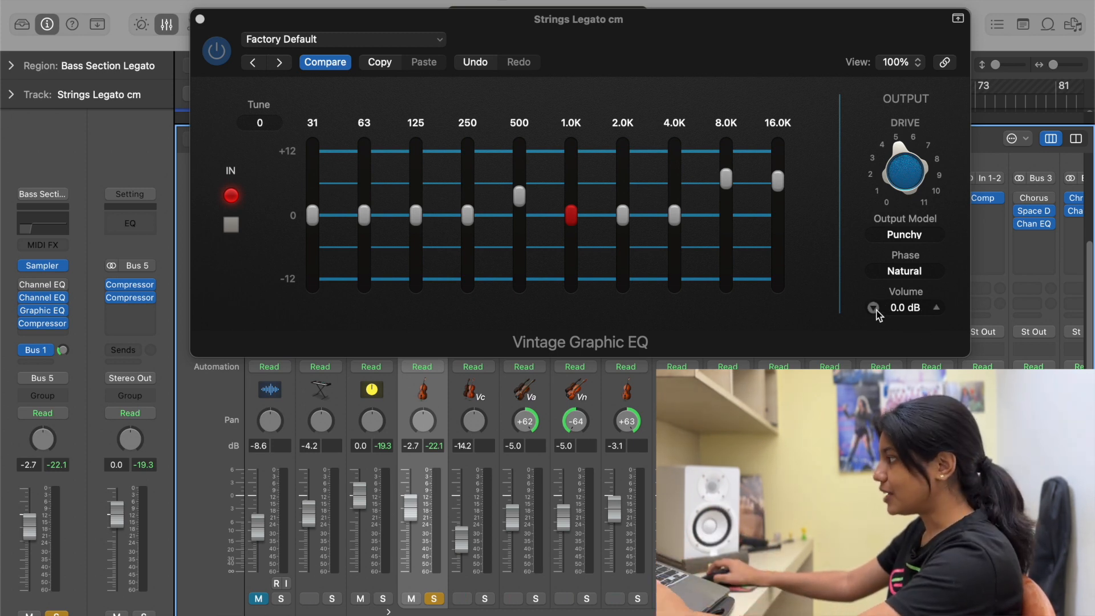
pyautogui.click(872, 309)
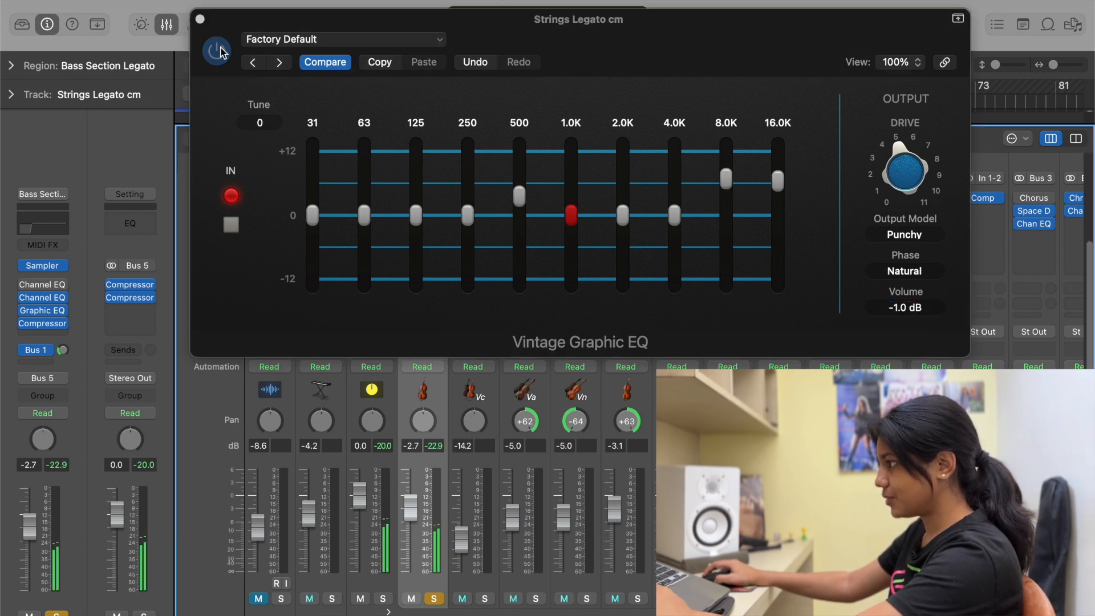
pyautogui.click(220, 49)
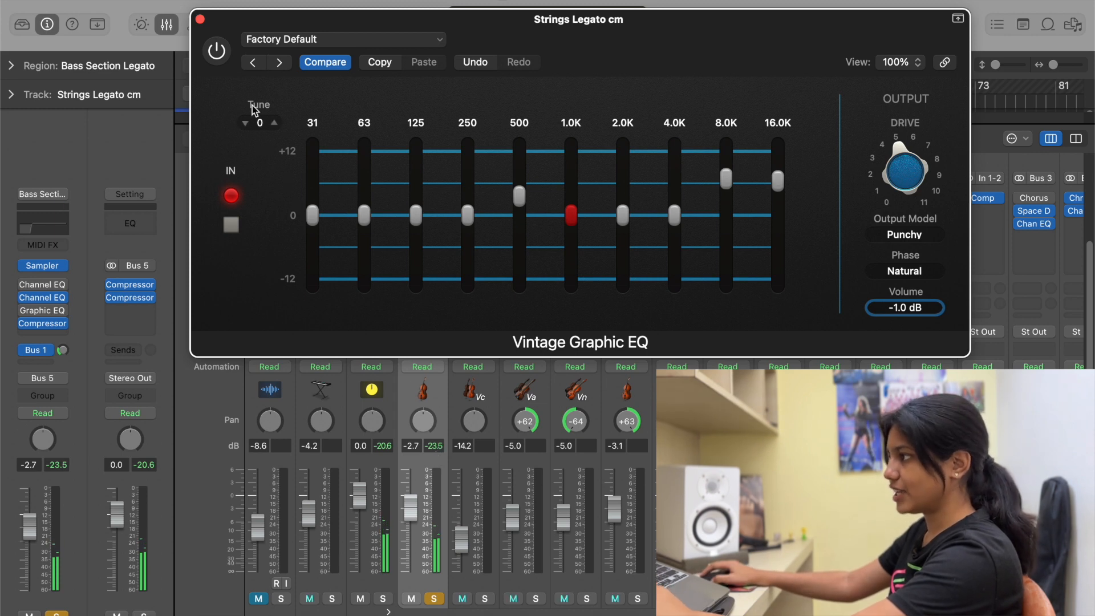
pyautogui.click(226, 52)
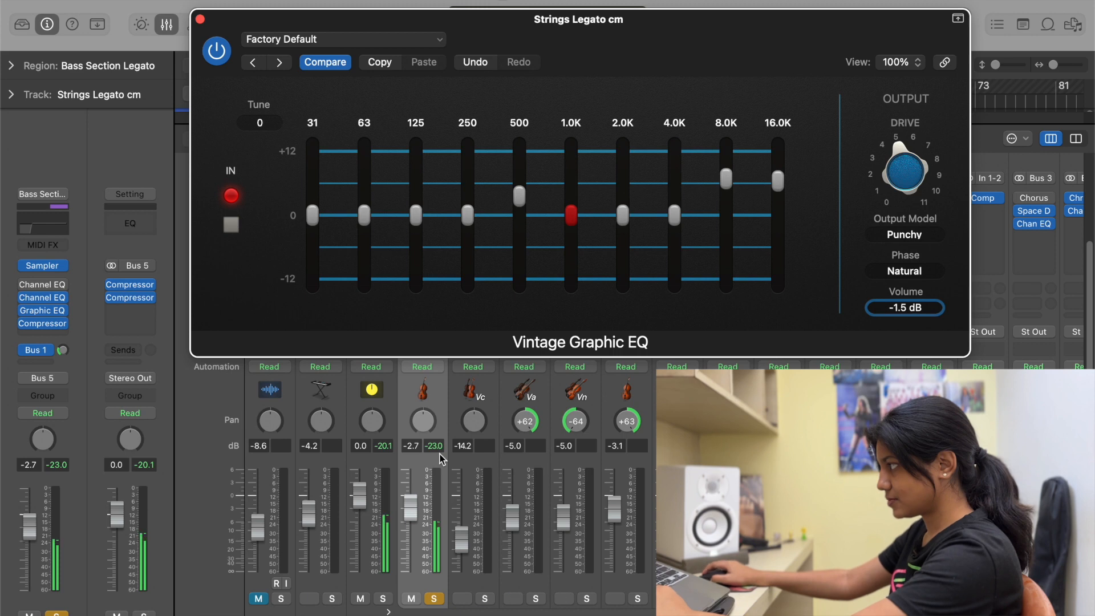
pyautogui.click(873, 308)
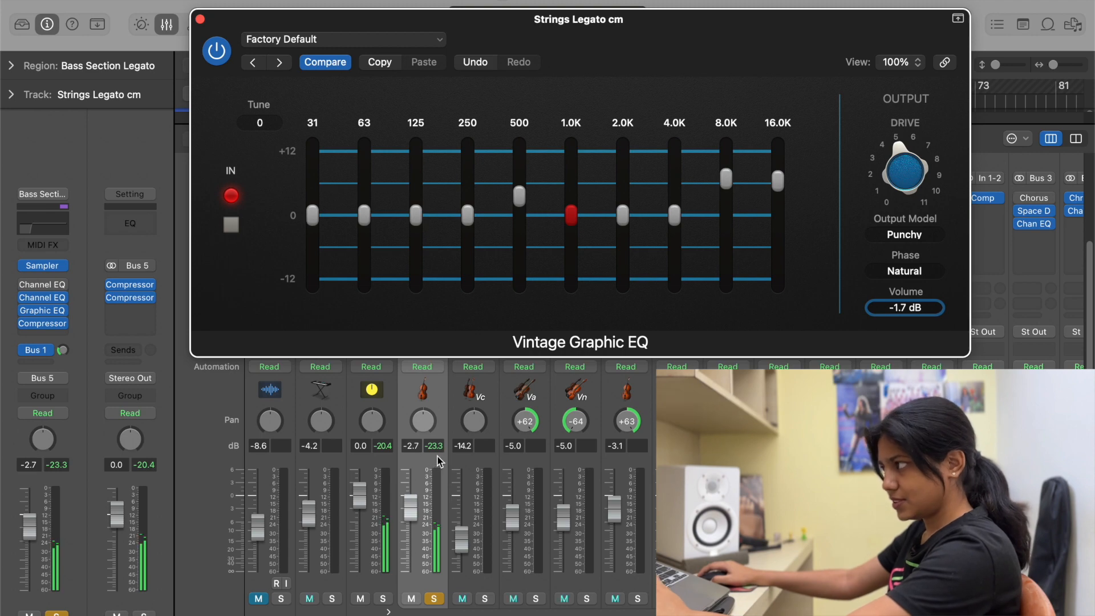
# Step: Play the strings and alternate the Vintage Graphic EQ between bypassed and active to compare the two sounds
pyautogui.moveTo(639, 52); pyautogui.dragTo(660, 282)
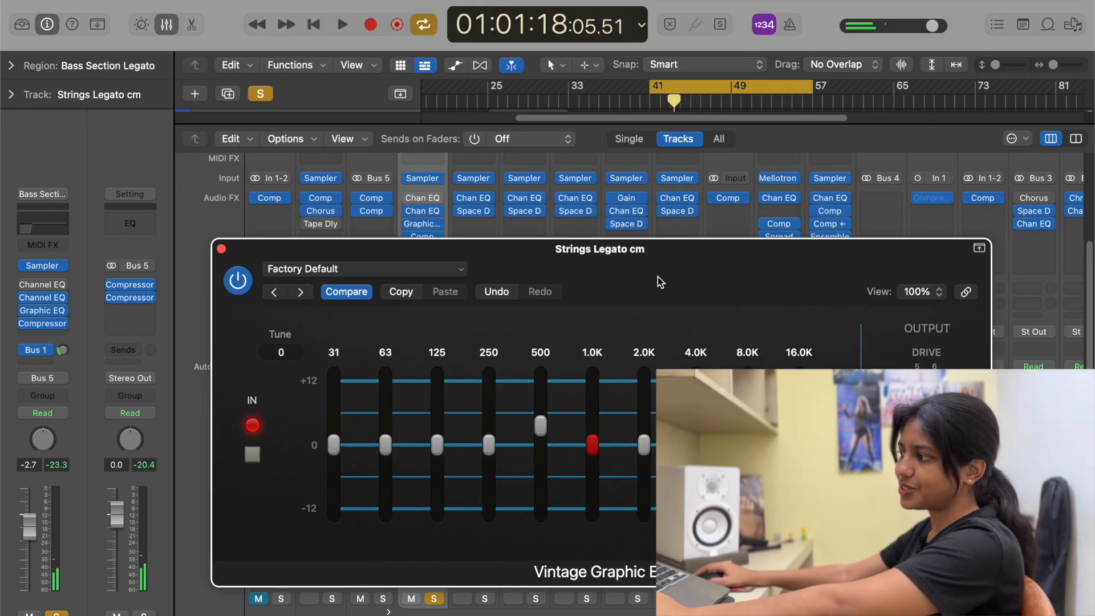
pyautogui.click(237, 280)
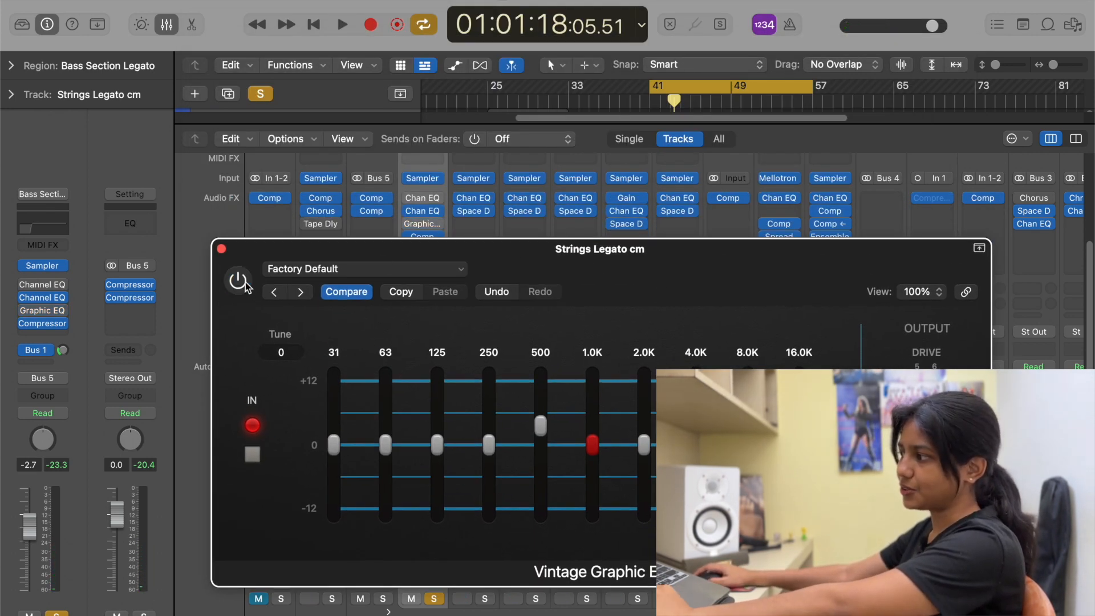
pyautogui.press('space')
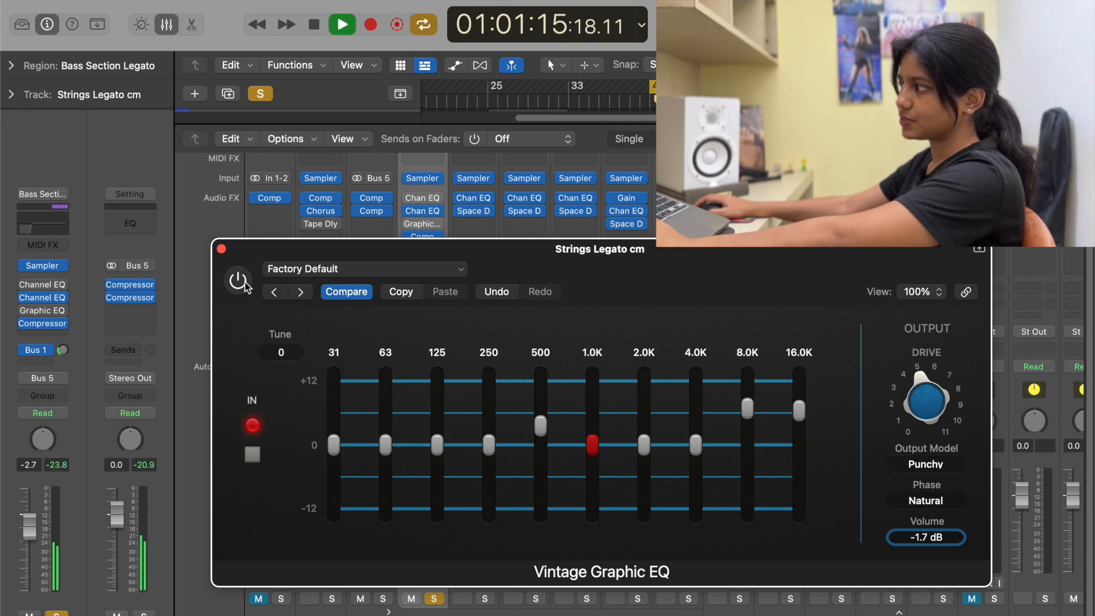
pyautogui.click(245, 285)
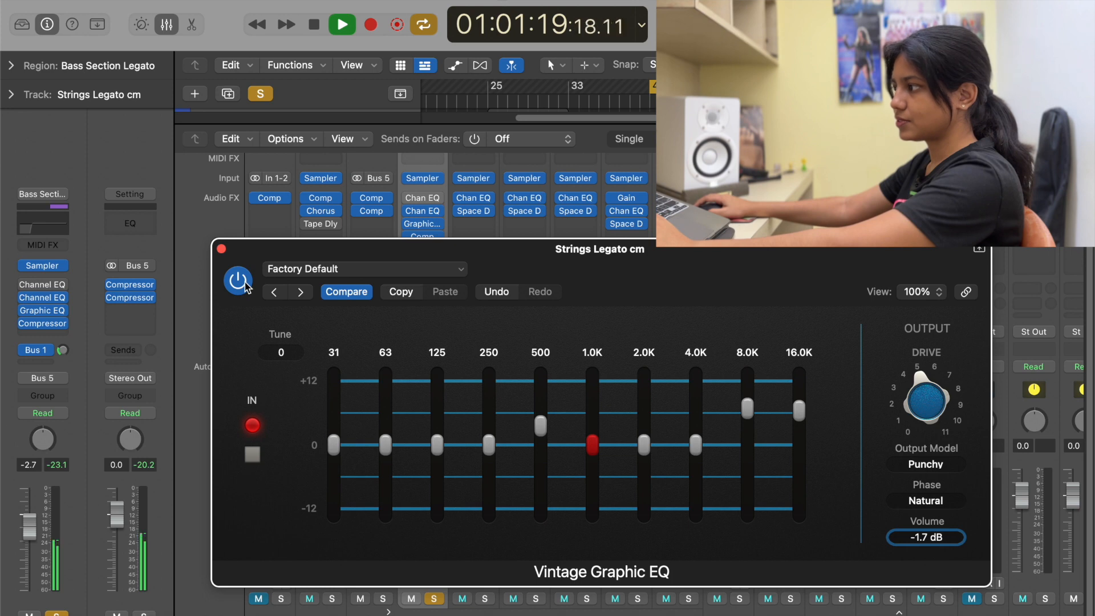
pyautogui.click(245, 285)
pyautogui.click(245, 286)
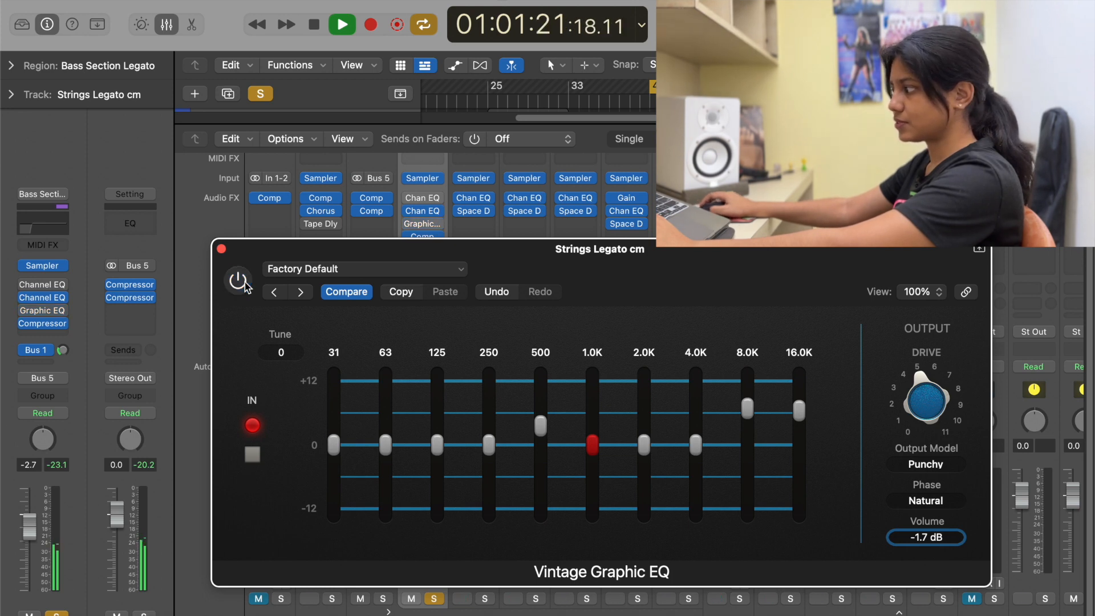
# Step: Lower the Vintage Graphic EQ's output volume to -2.1 dB during playback
pyautogui.click(894, 538)
pyautogui.click(895, 538)
pyautogui.click(894, 538)
pyautogui.click(894, 538)
# Step: Compare the level-matched strings with the Vintage Graphic EQ on and off, leave it active and stop playback
pyautogui.click(238, 282)
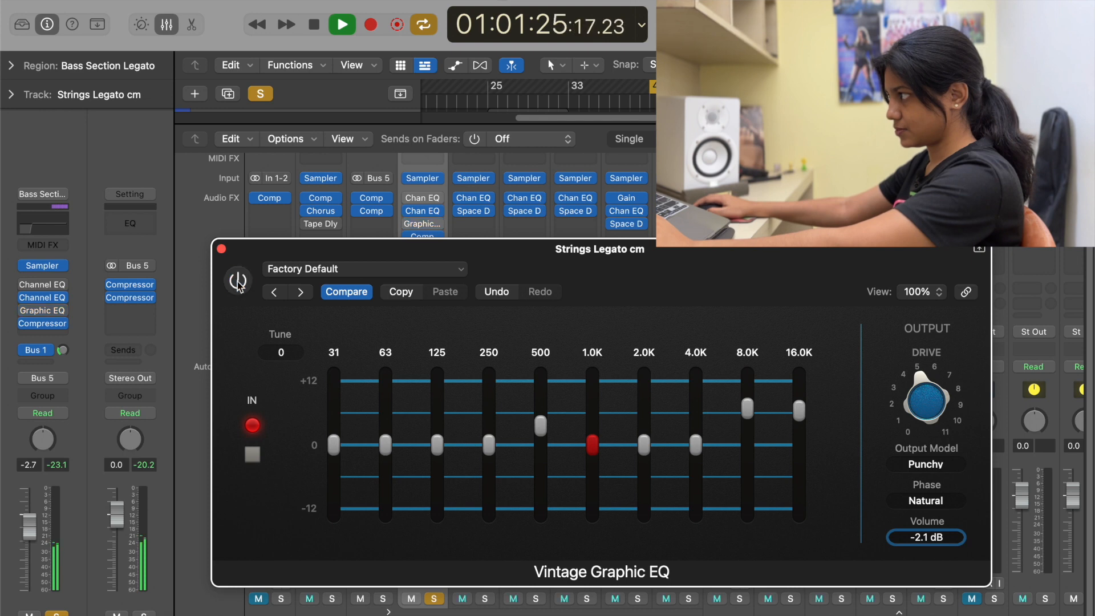
pyautogui.click(239, 283)
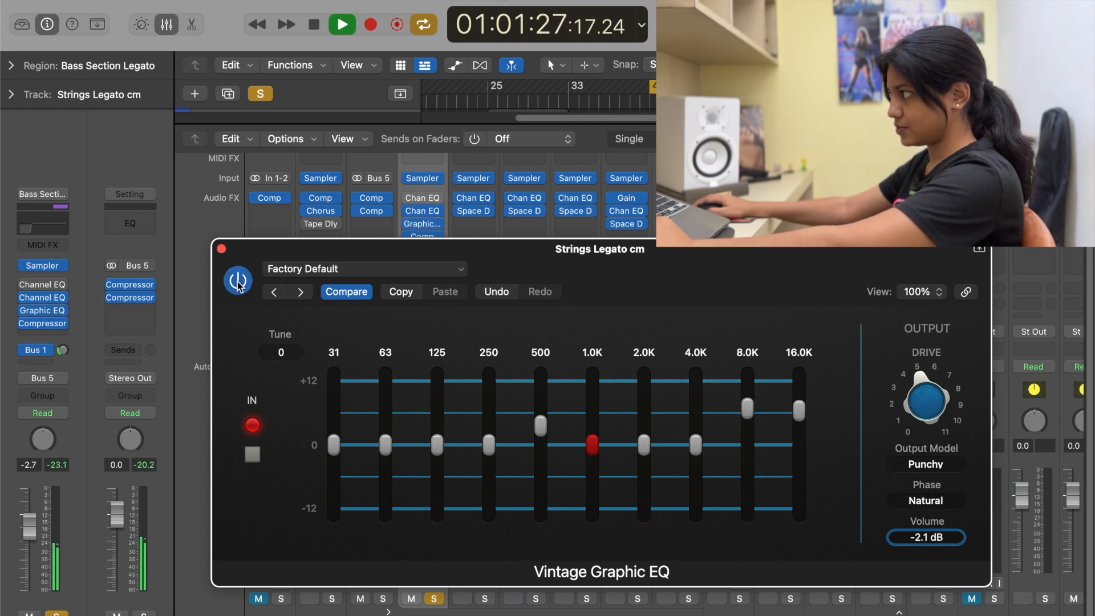
pyautogui.click(238, 283)
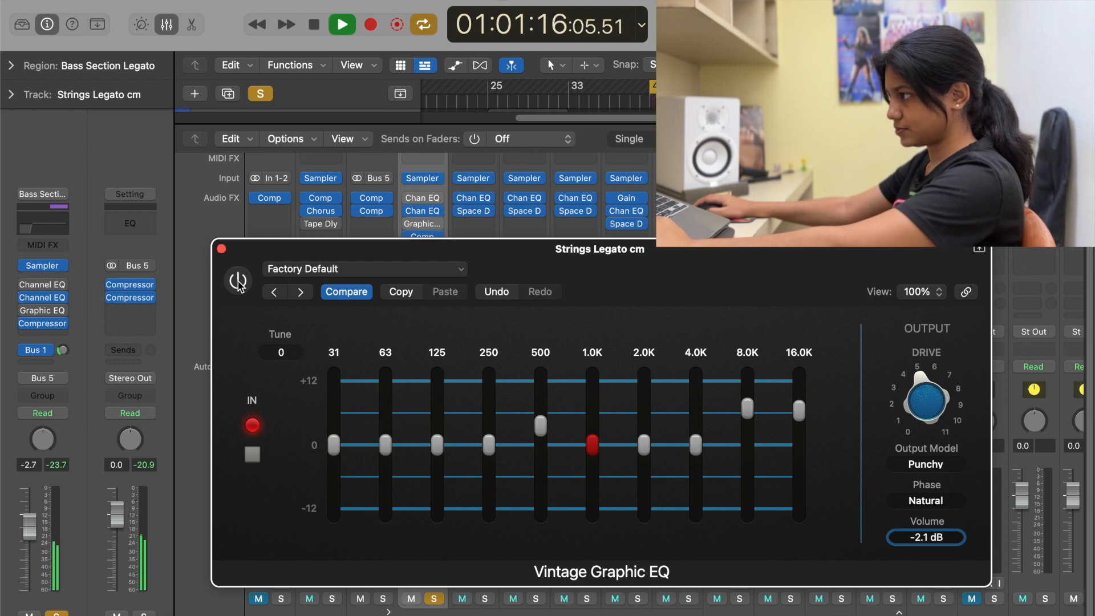
pyautogui.click(239, 282)
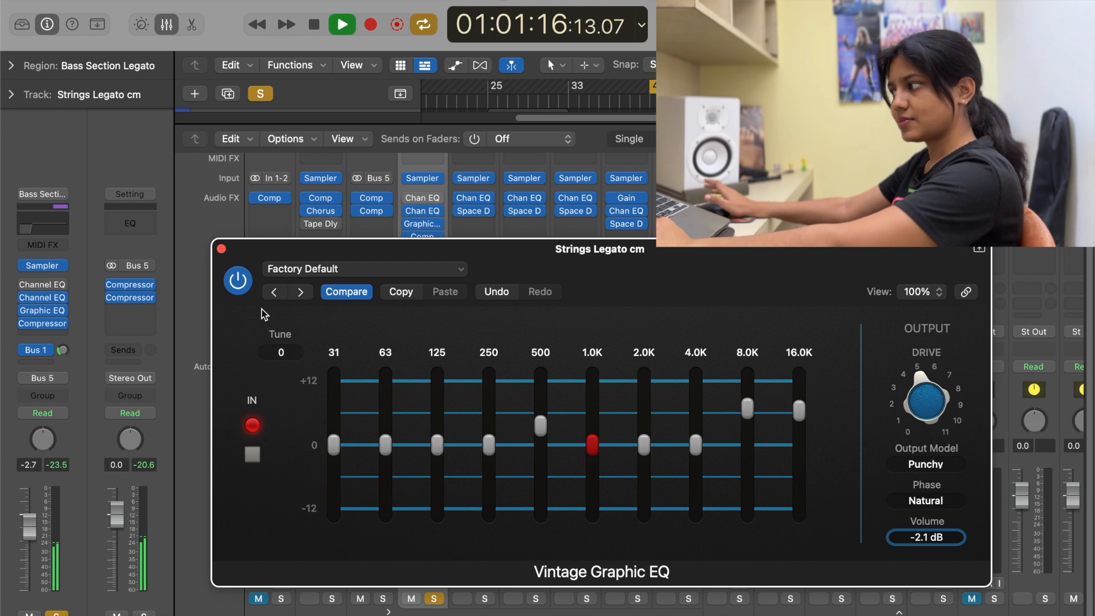
pyautogui.press('space')
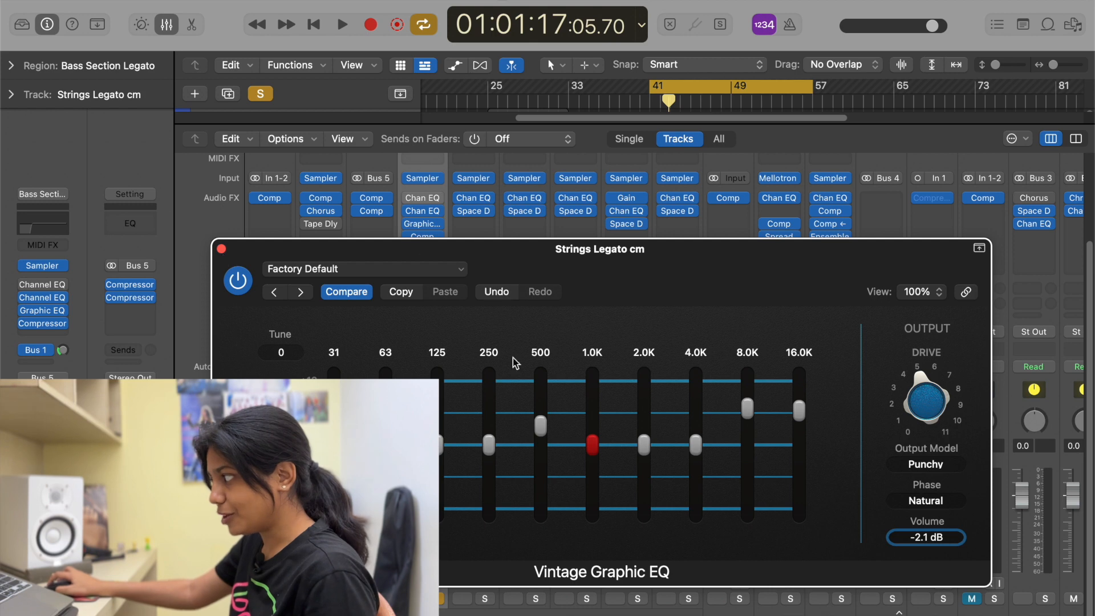
# Step: Insert a Gain plug-in between the Graphic EQ and Compressor on the strings track and lower its gain to about -4.6 dB
pyautogui.moveTo(60, 325)
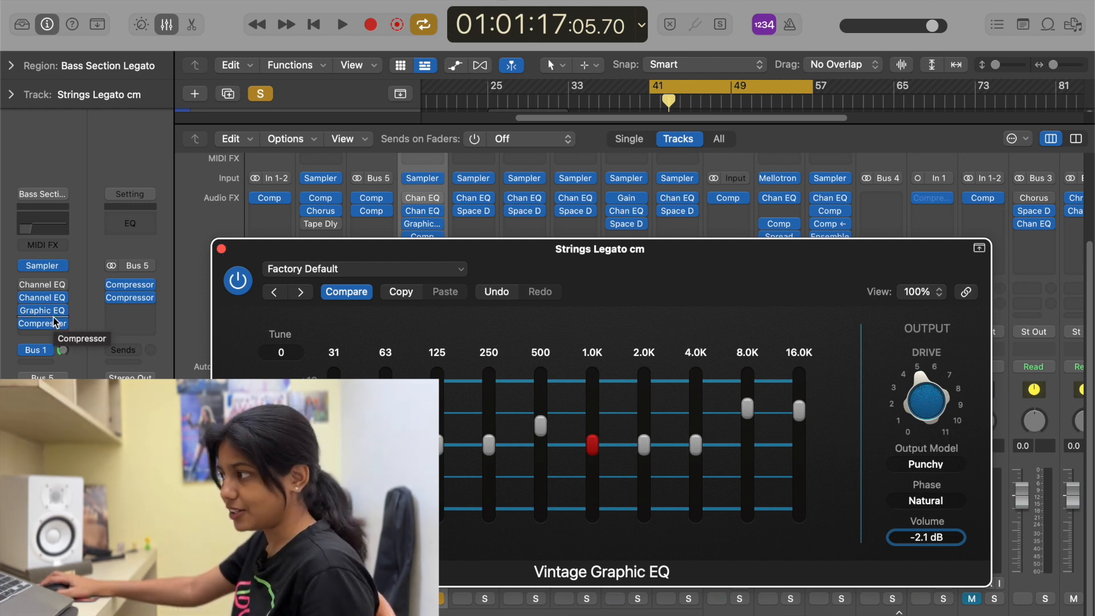
pyautogui.click(55, 335)
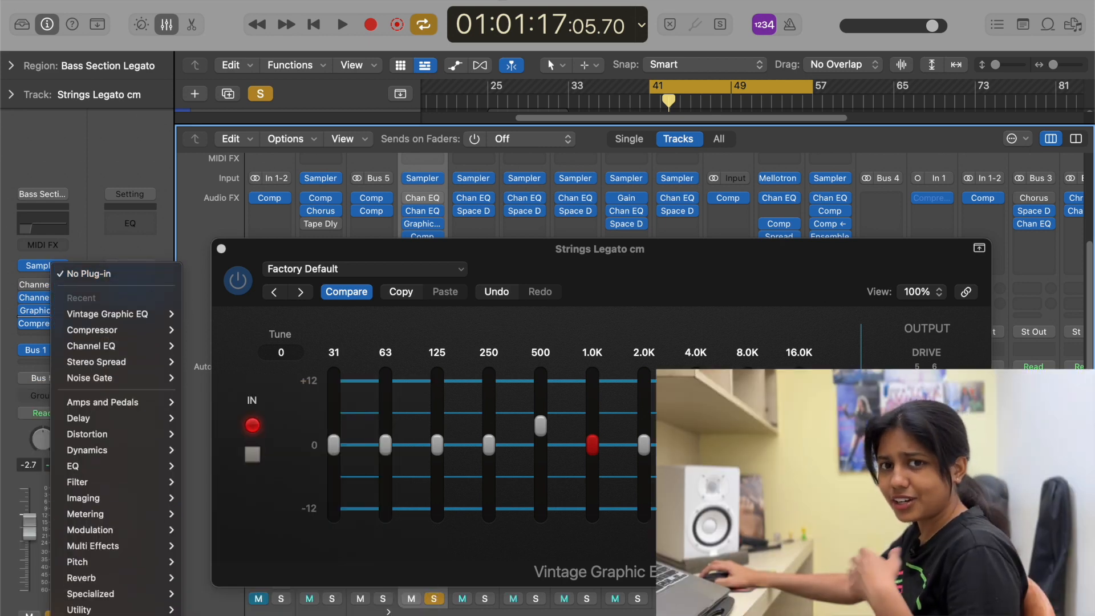
pyautogui.moveTo(136, 593)
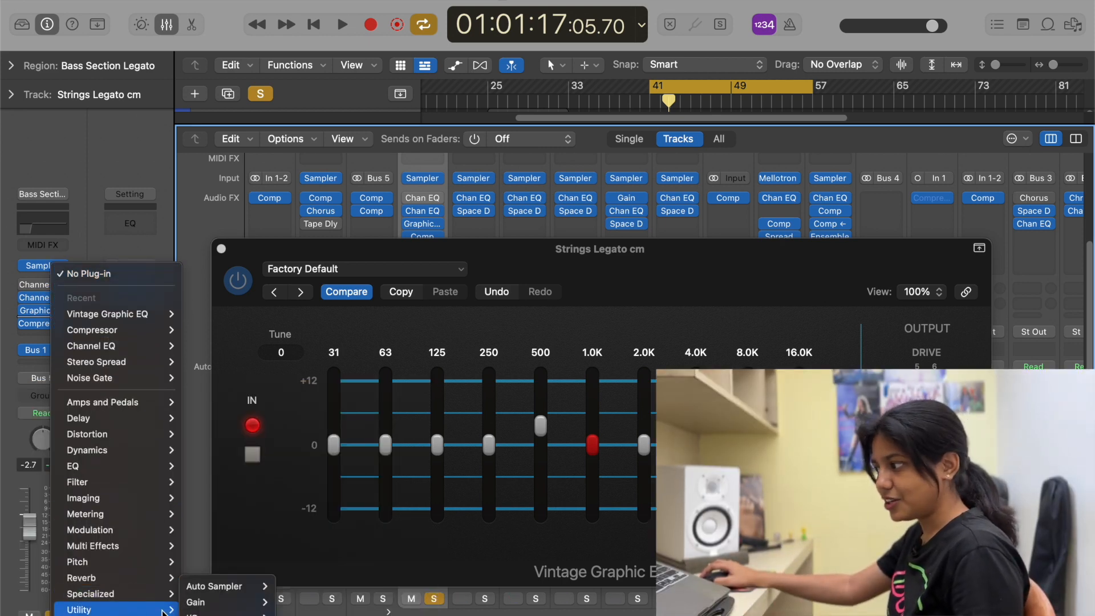
pyautogui.moveTo(233, 603)
pyautogui.click(290, 602)
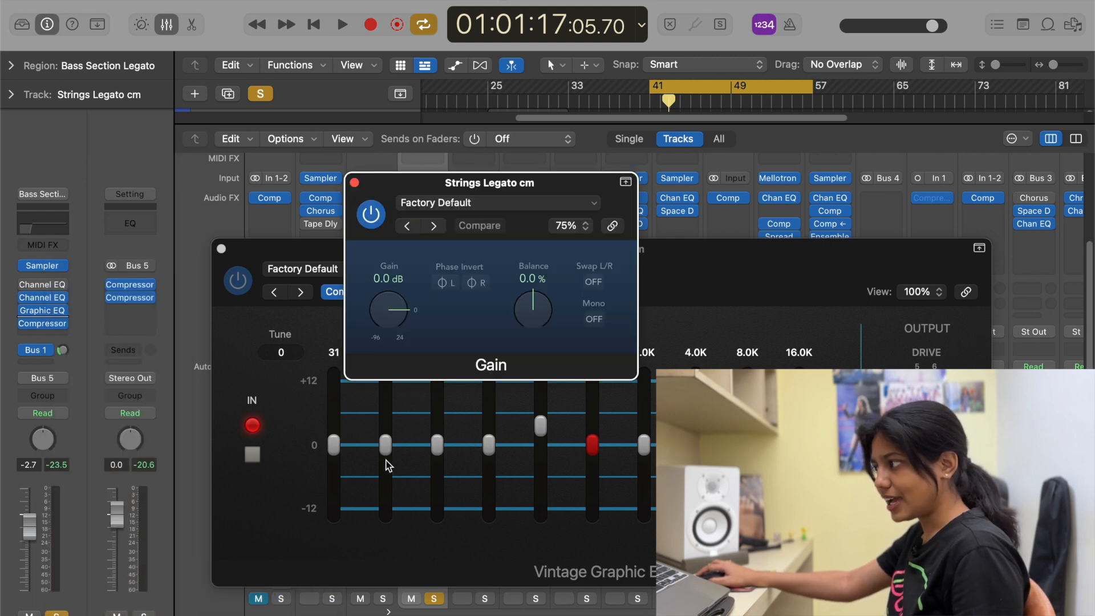
pyautogui.moveTo(387, 300); pyautogui.dragTo(386, 316)
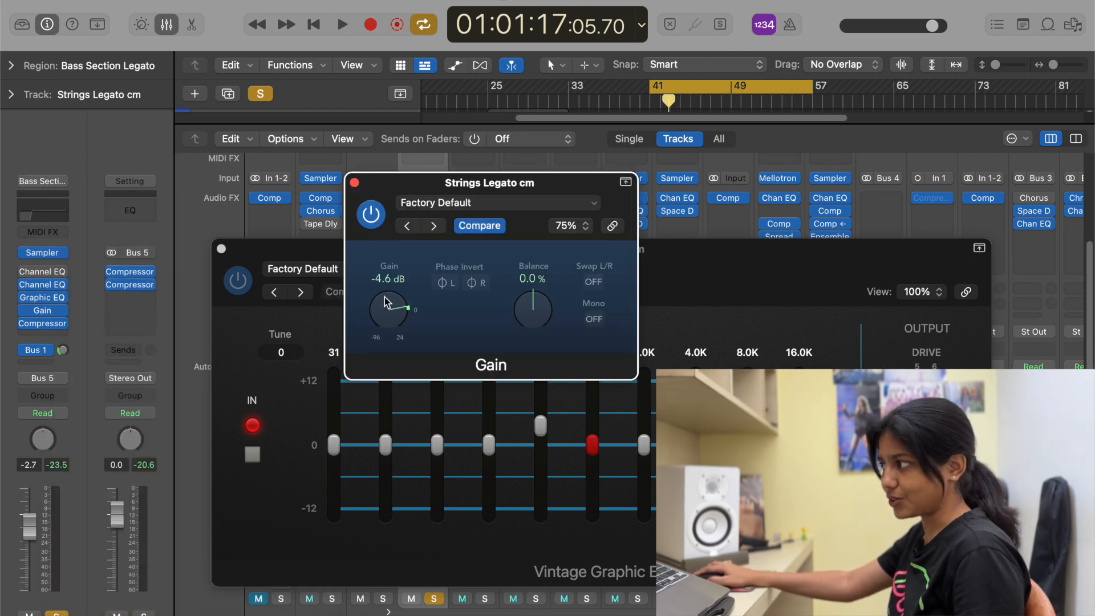
pyautogui.click(354, 182)
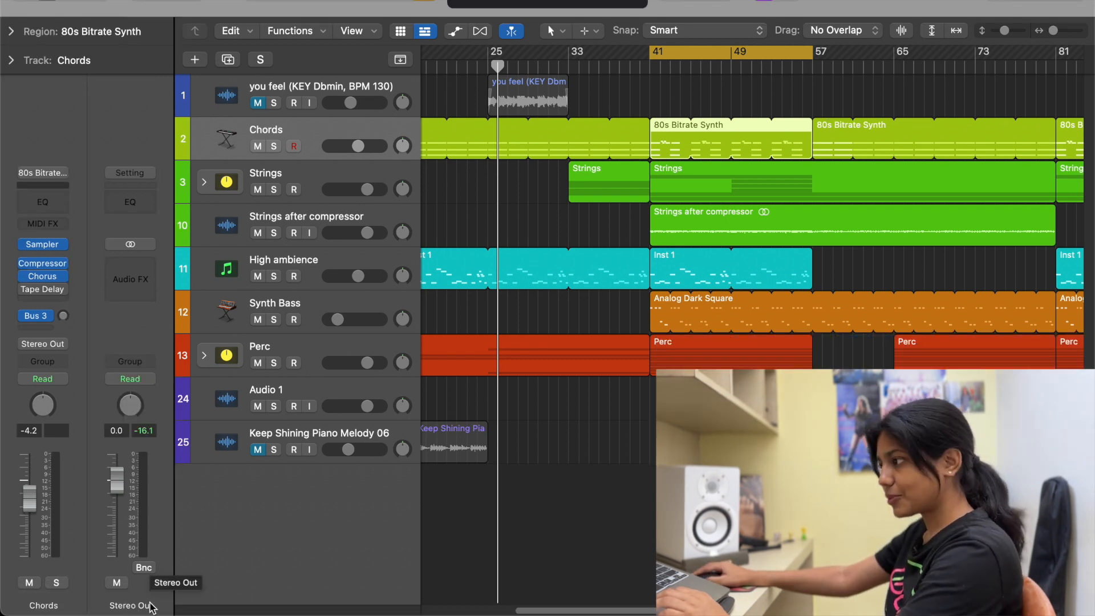
# Step: Insert a MultiMeter on the Stereo Out channel, play the mix to examine its frequency spectrum, and stop playback
pyautogui.click(132, 260)
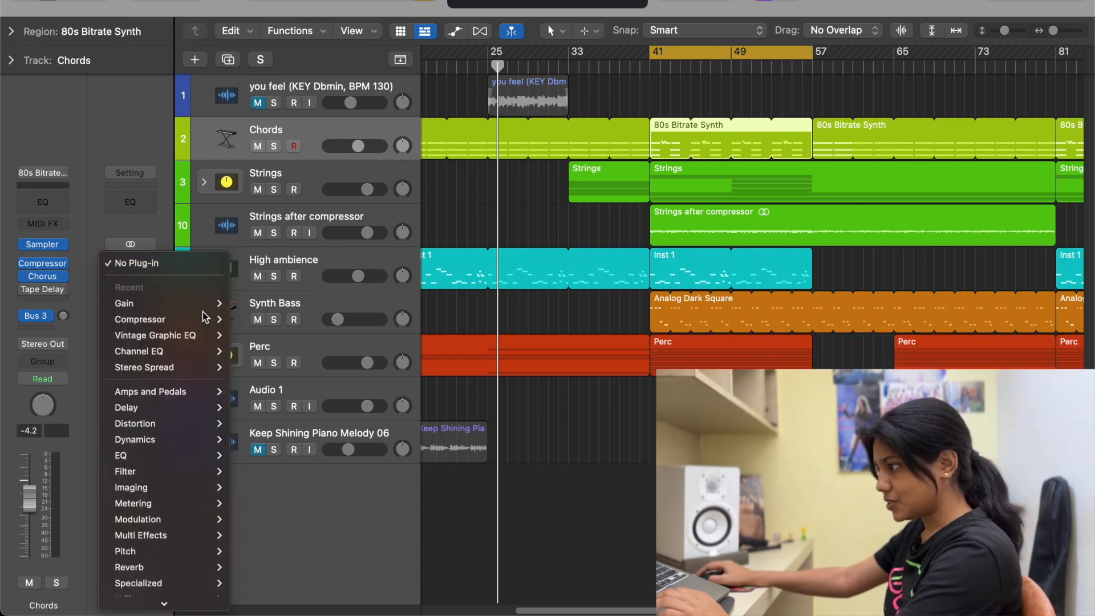
pyautogui.moveTo(166, 480)
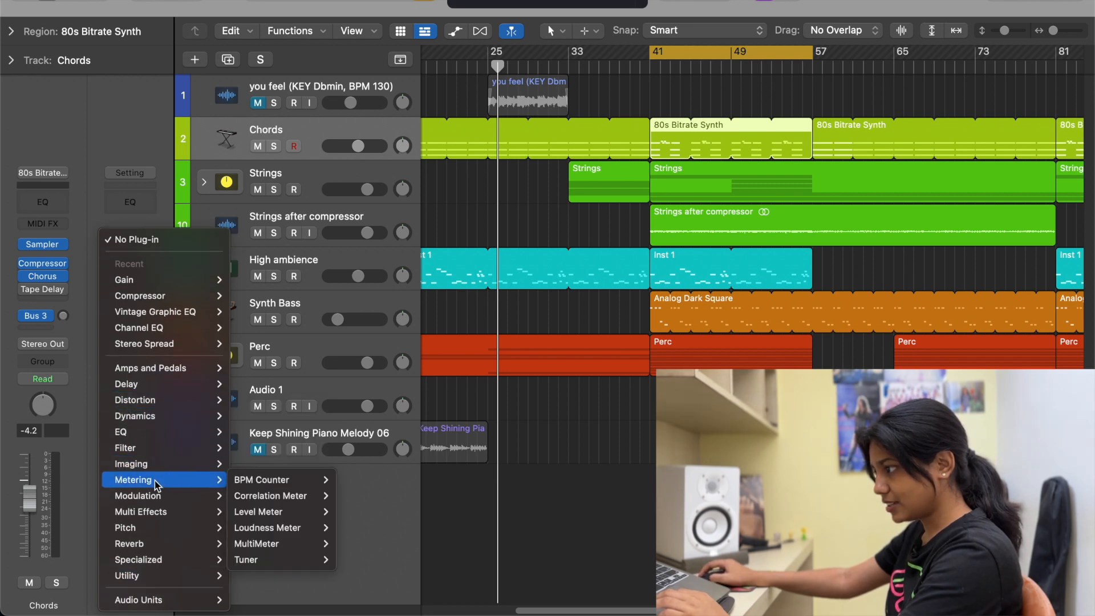
pyautogui.moveTo(288, 542)
pyautogui.click(349, 542)
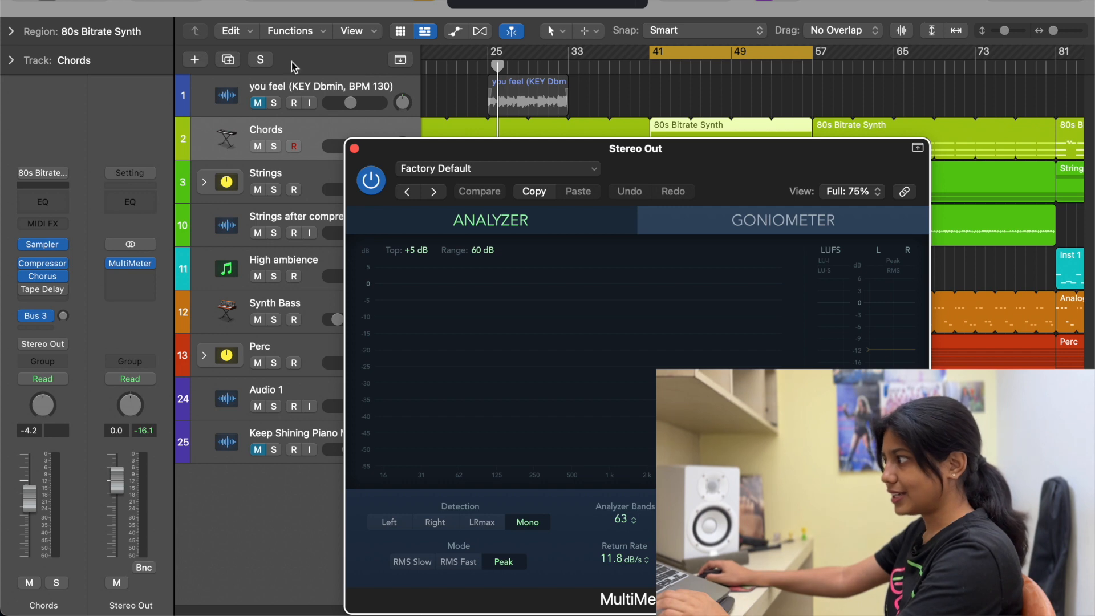
pyautogui.moveTo(701, 156); pyautogui.dragTo(659, 80)
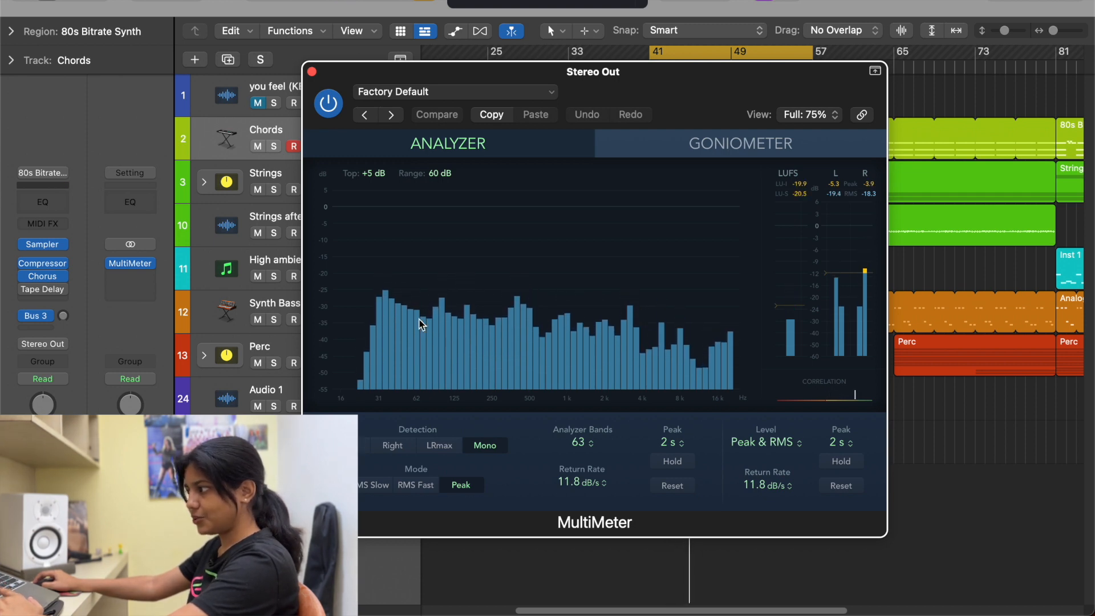
pyautogui.press('space')
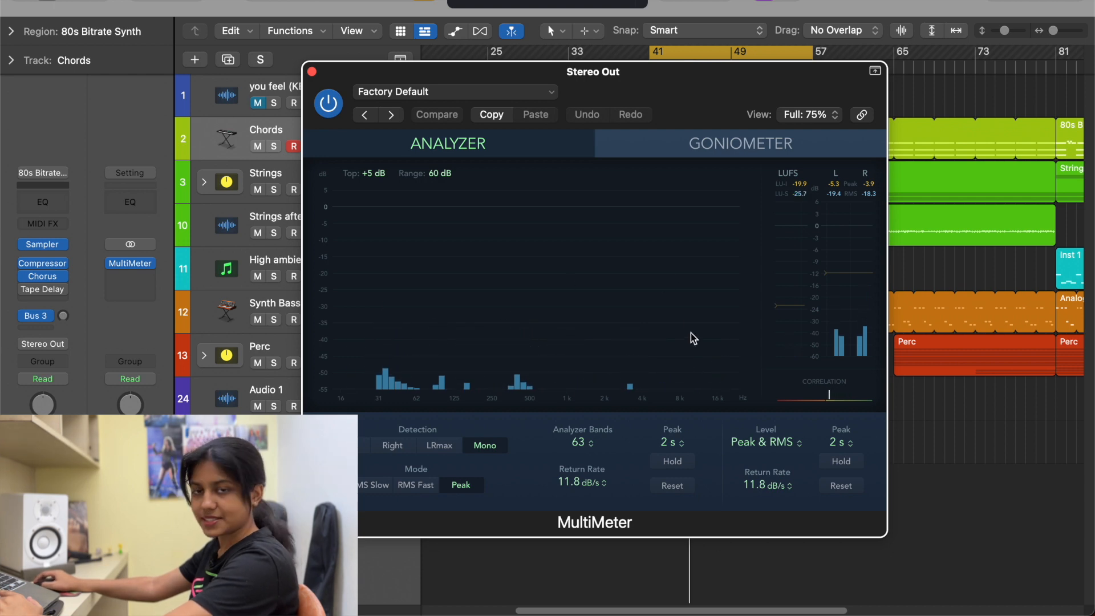